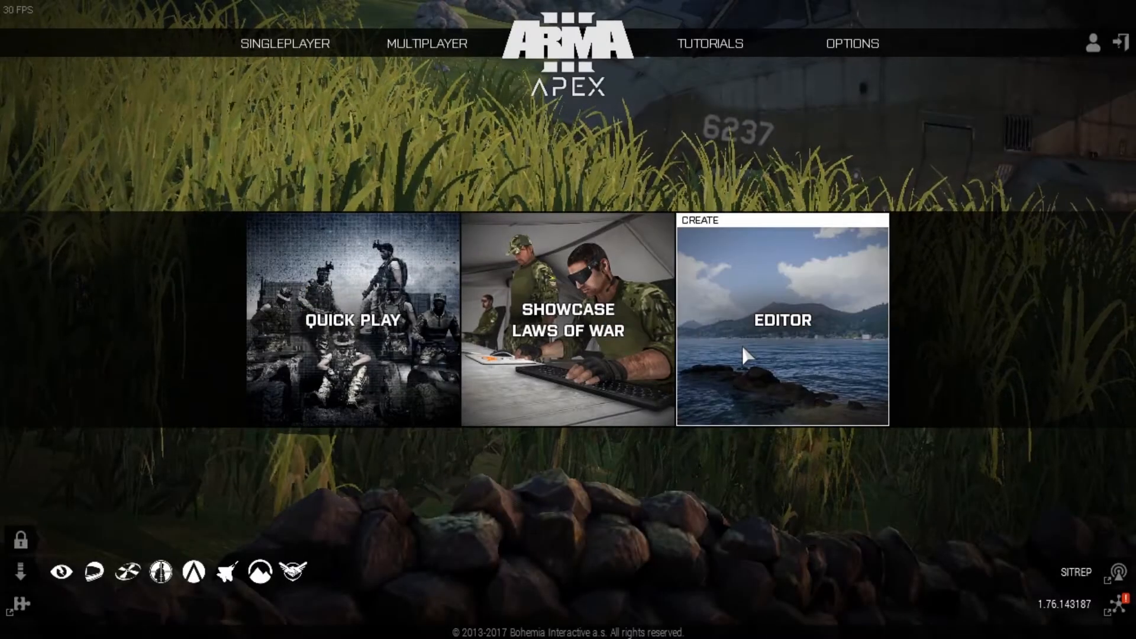
click(743, 353)
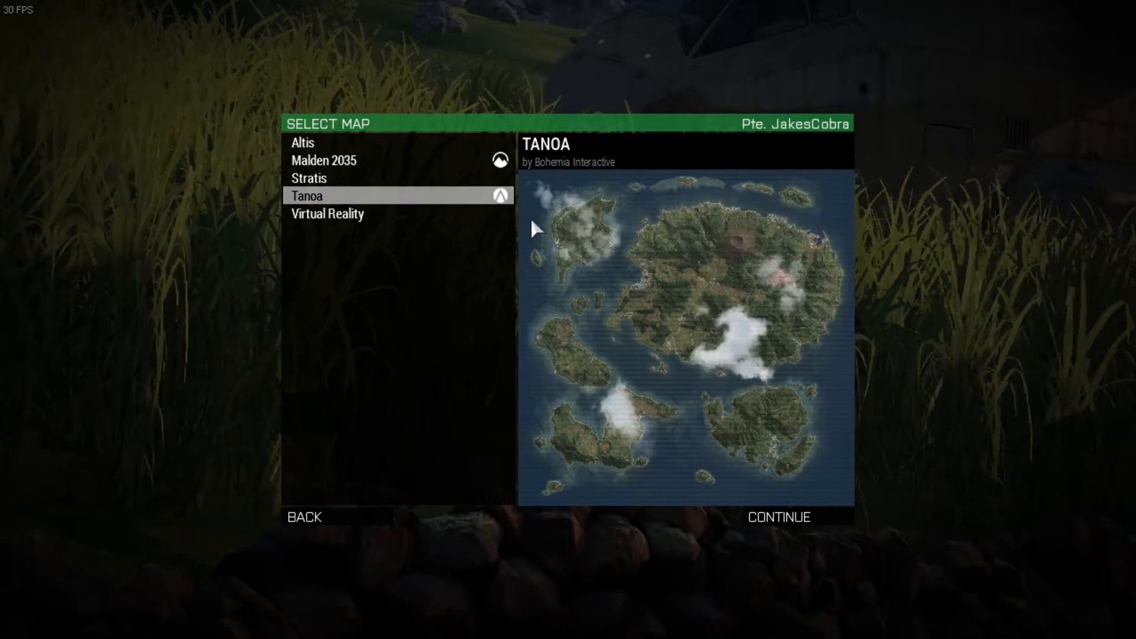
click(327, 157)
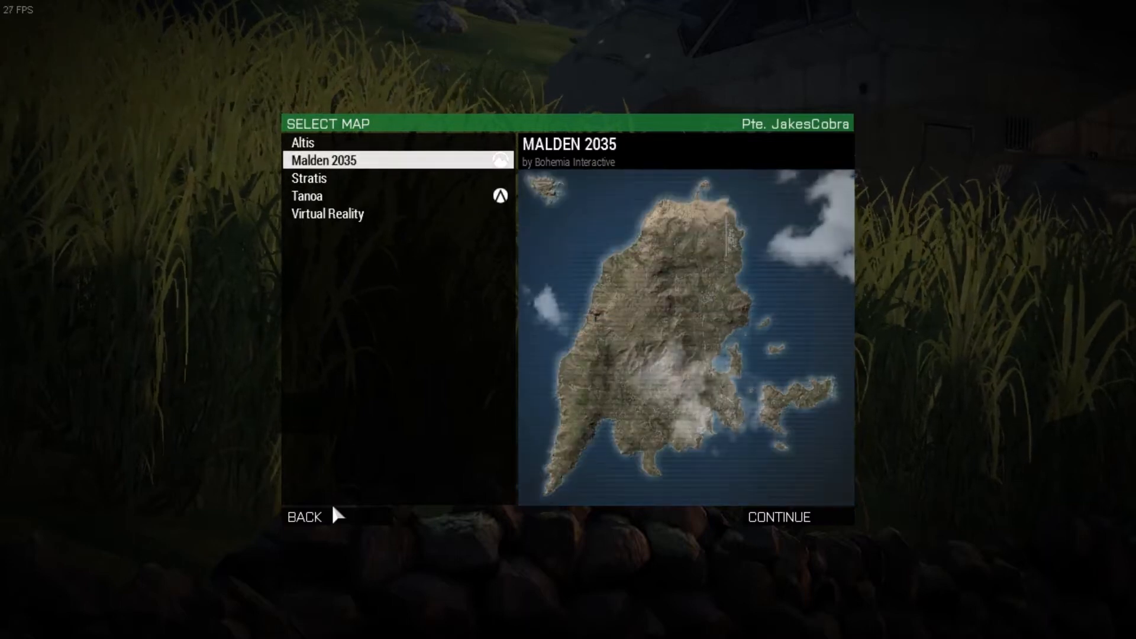
click(333, 517)
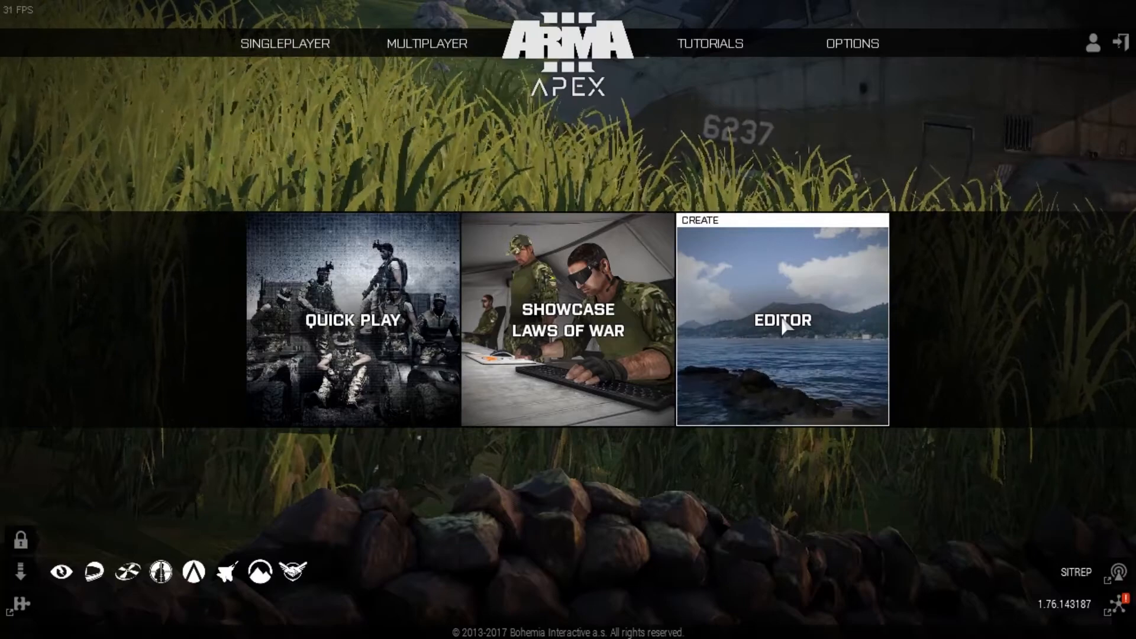
- Open the scenario editor with the Malden 2035 map
click(781, 321)
click(380, 163)
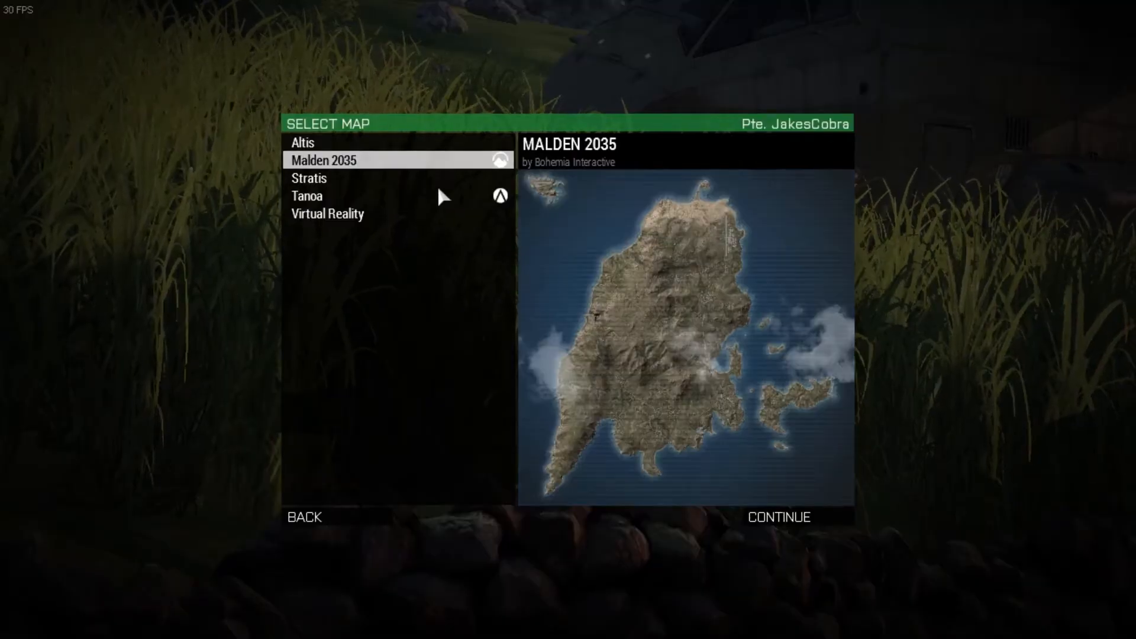
click(779, 517)
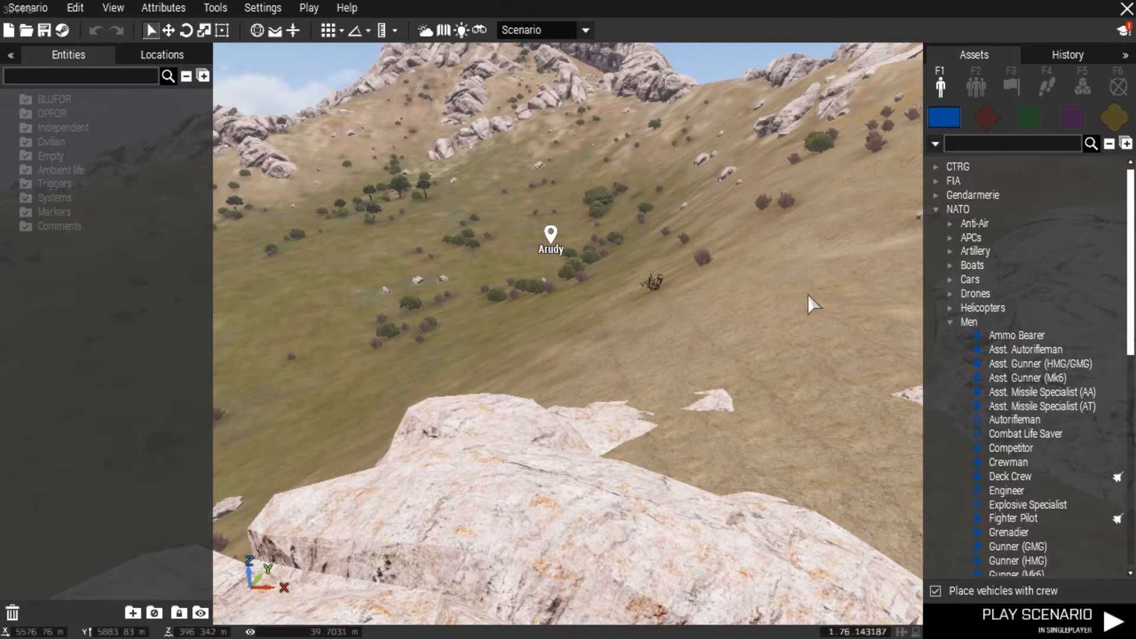
- Fly the camera forward, backward and sideways to examine the rocky terrain around Arudy
key(w)
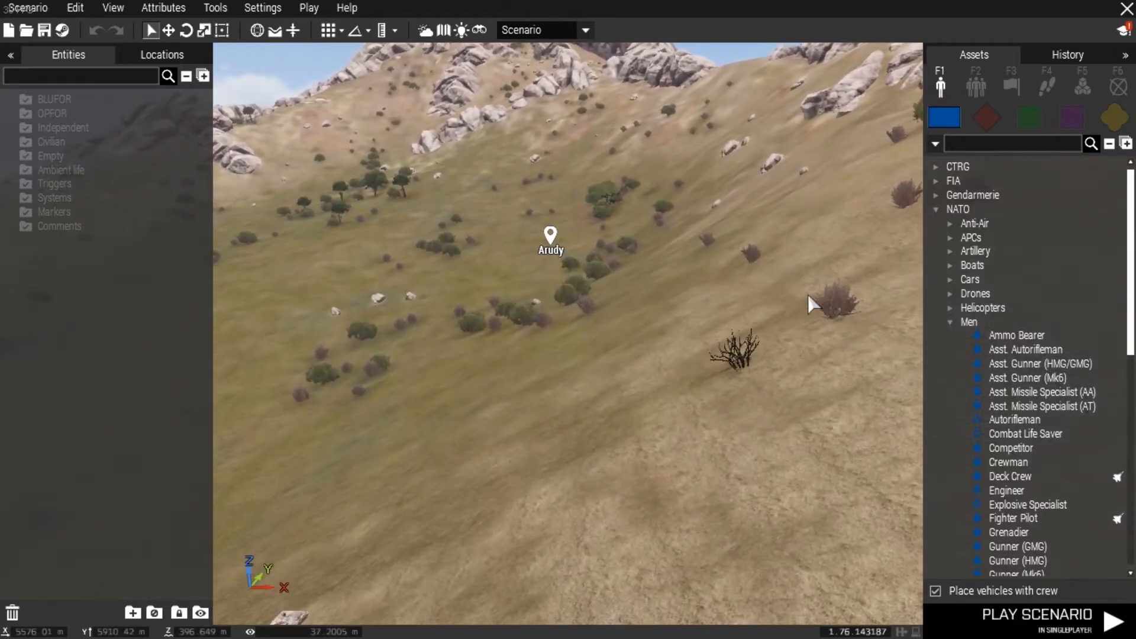
key(s)
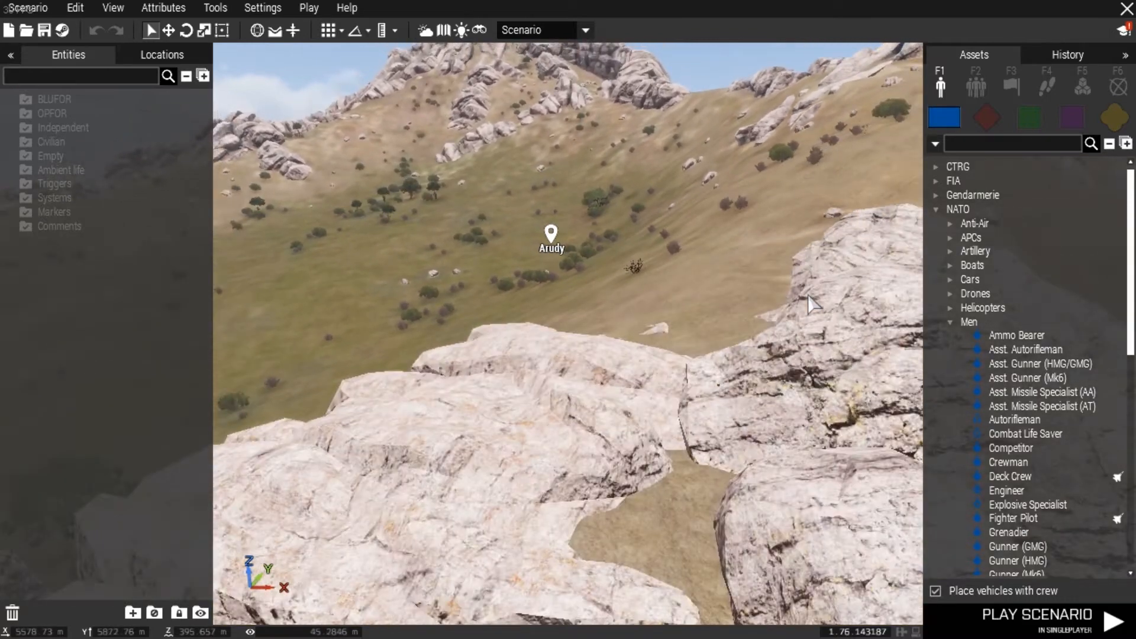
key(a)
key(d)
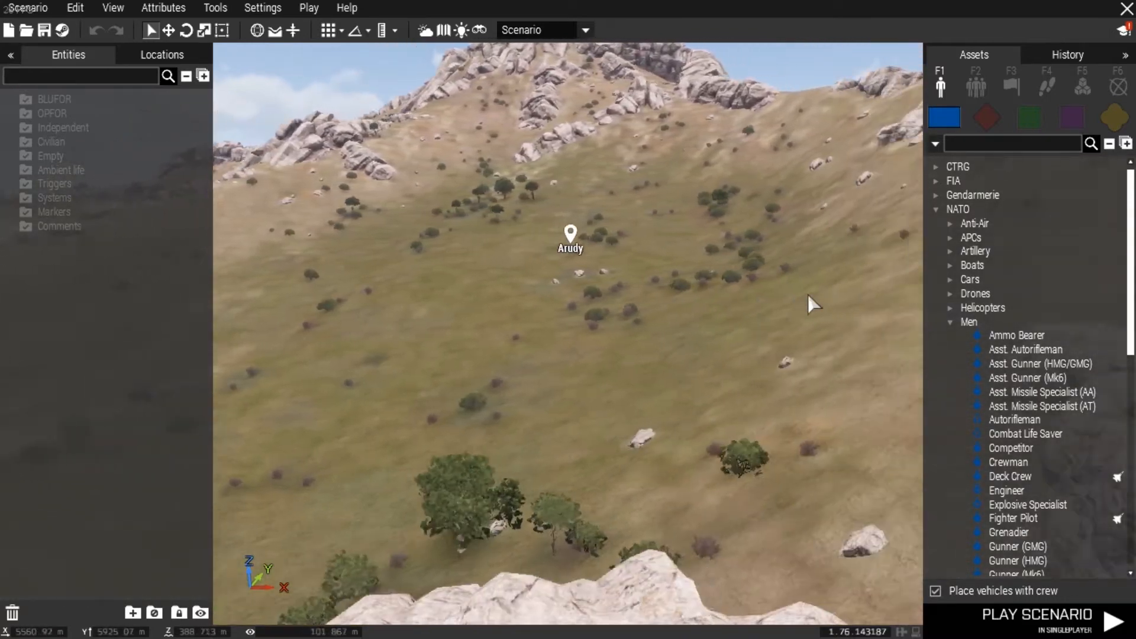
key(s)
key(s)
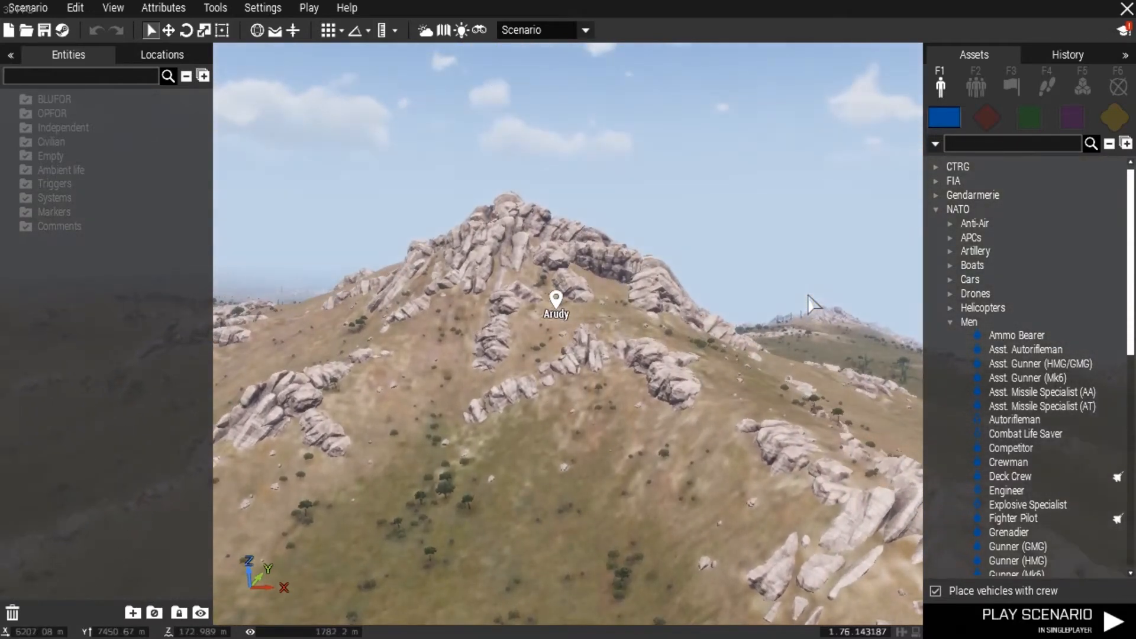
key(w)
key(w)
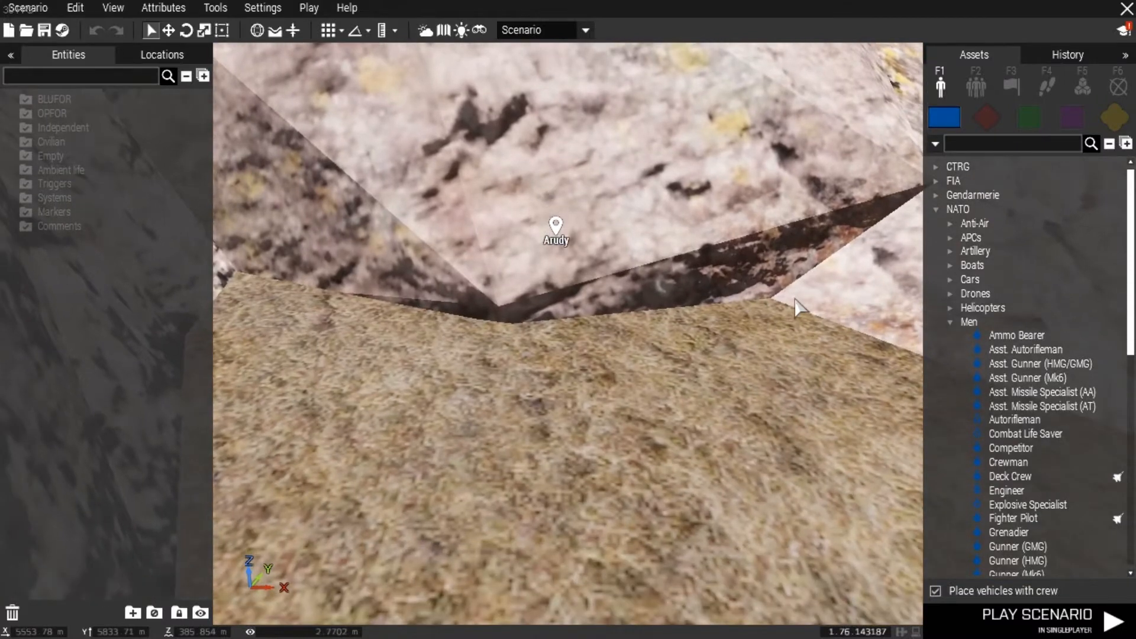
- Turn the view away from the rock face near Arudy and survey the surrounding grassy hillsides at different heights
mouse_move(796, 306)
right_down()
mouse_move(677, 294)
mouse_move(613, 302)
mouse_move(817, 255)
mouse_move(503, 303)
right_up()
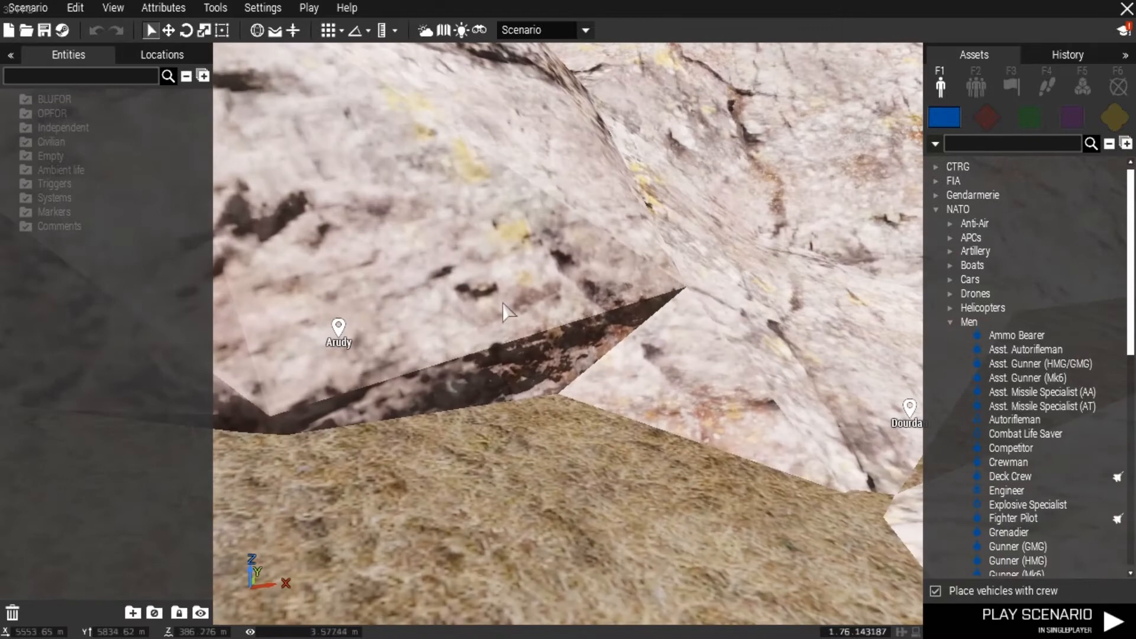
scroll(503, 308, down, 8)
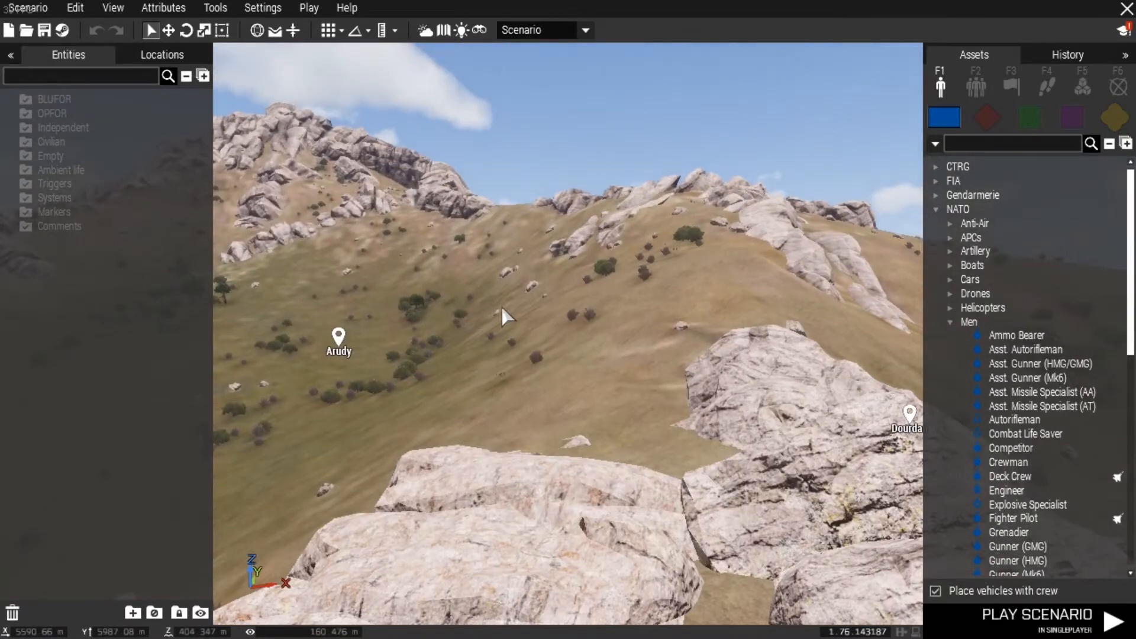
mouse_move(502, 304)
right_down()
mouse_move(535, 299)
mouse_move(669, 332)
mouse_move(778, 470)
mouse_move(923, 474)
mouse_move(920, 322)
mouse_move(594, 243)
mouse_move(386, 283)
mouse_move(268, 324)
mouse_move(176, 380)
mouse_move(125, 350)
mouse_move(252, 355)
mouse_move(260, 372)
mouse_move(245, 351)
mouse_move(255, 318)
mouse_move(1, 324)
mouse_move(396, 363)
right_up()
key(w)
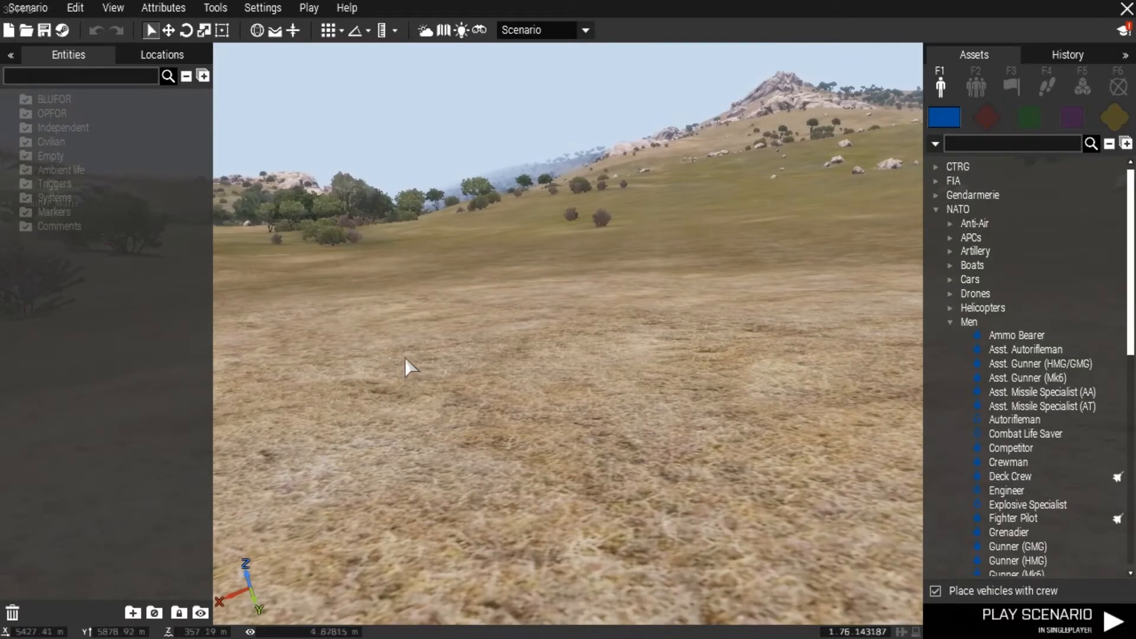
key(w)
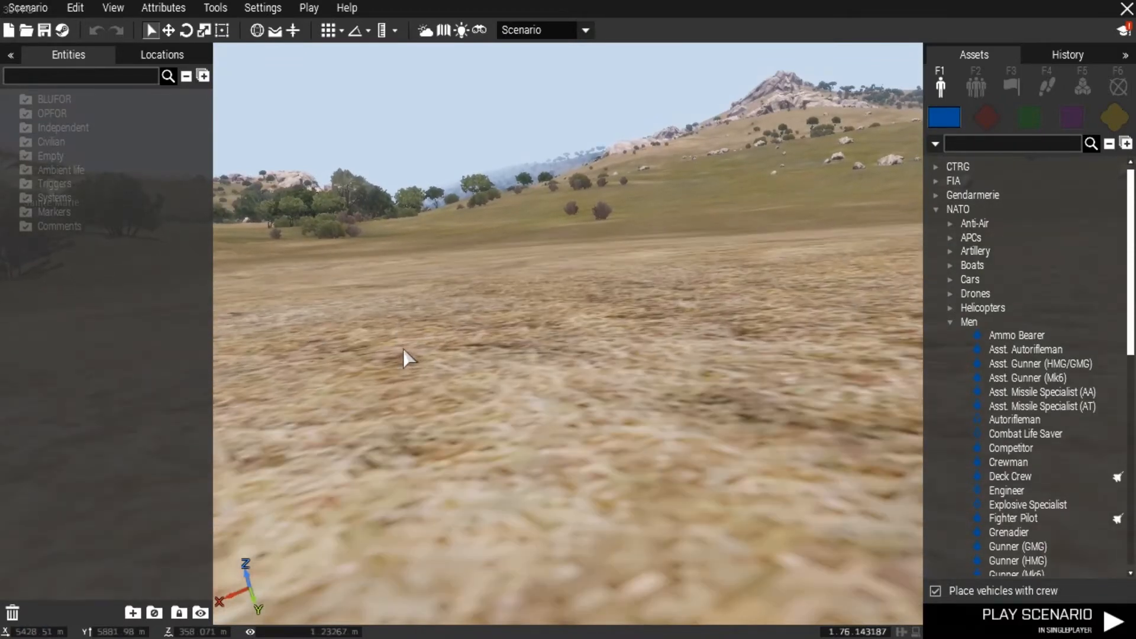
key(w)
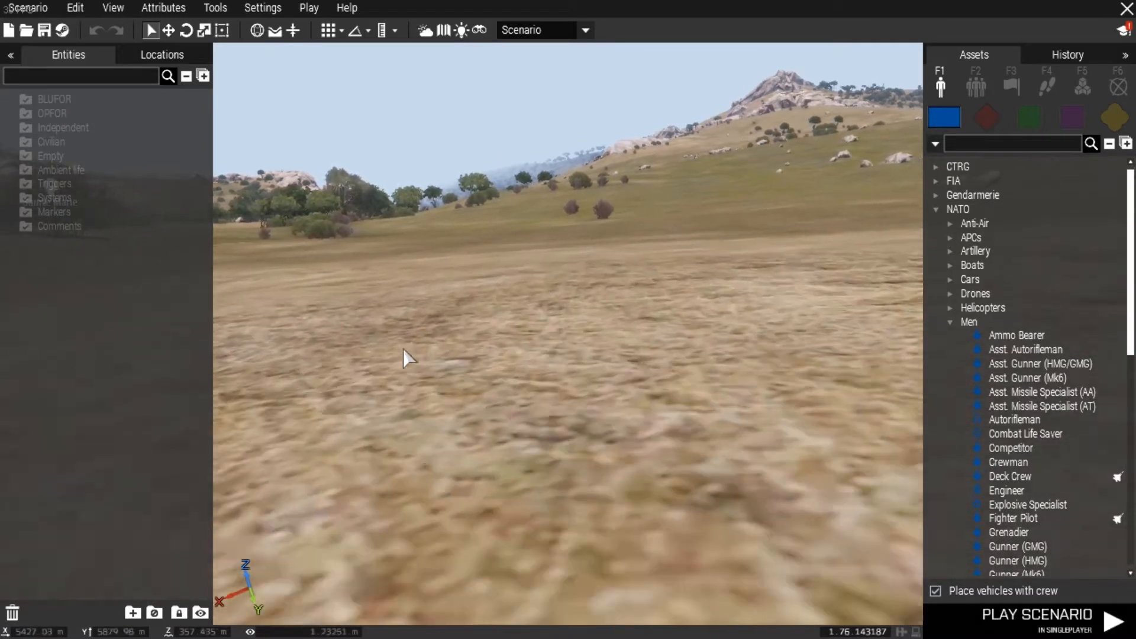
key(w)
key(q)
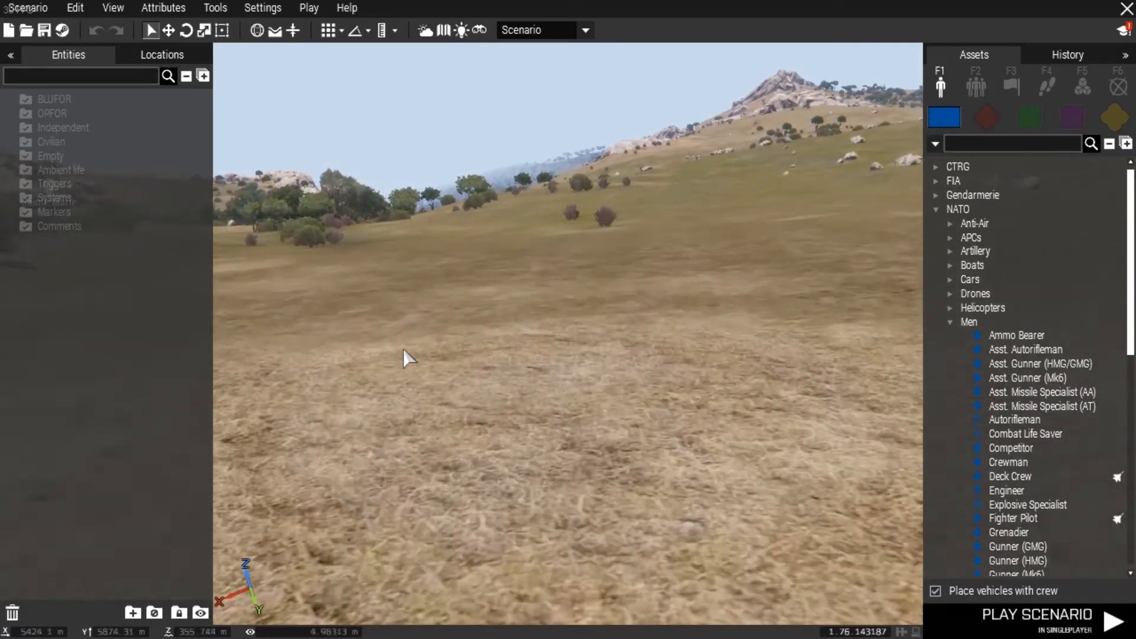
key(w)
key(q)
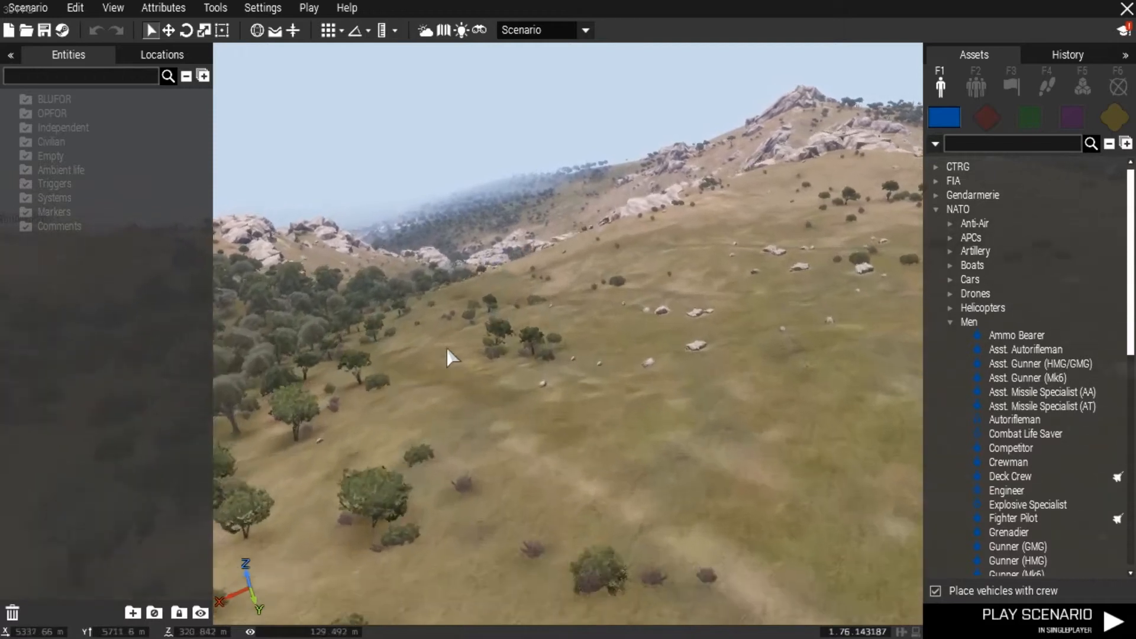
key(w)
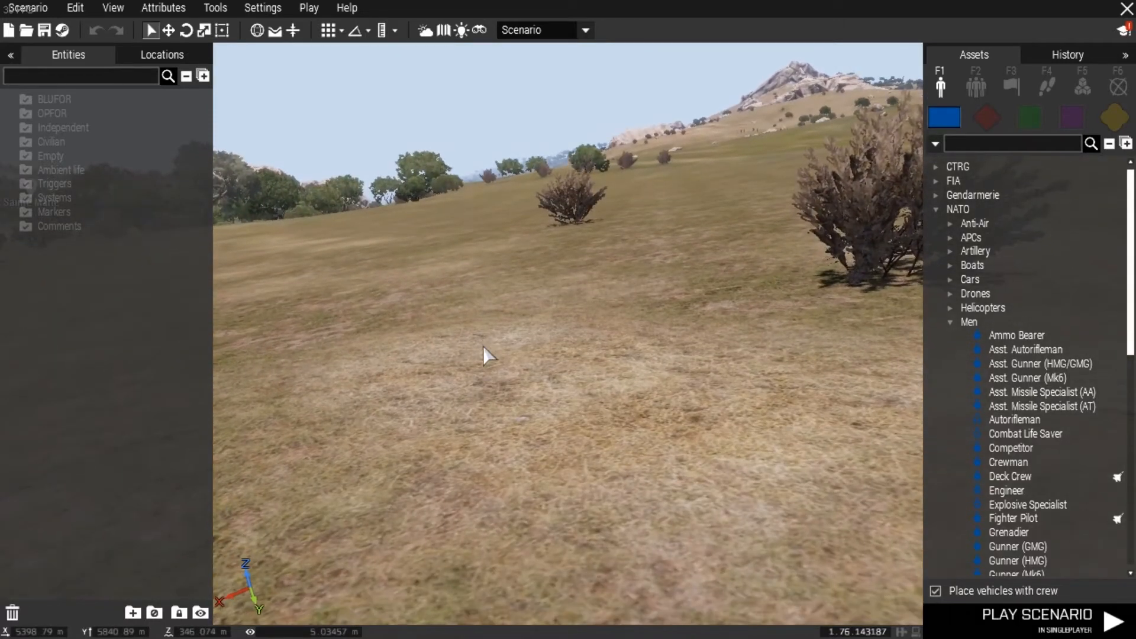
key(w)
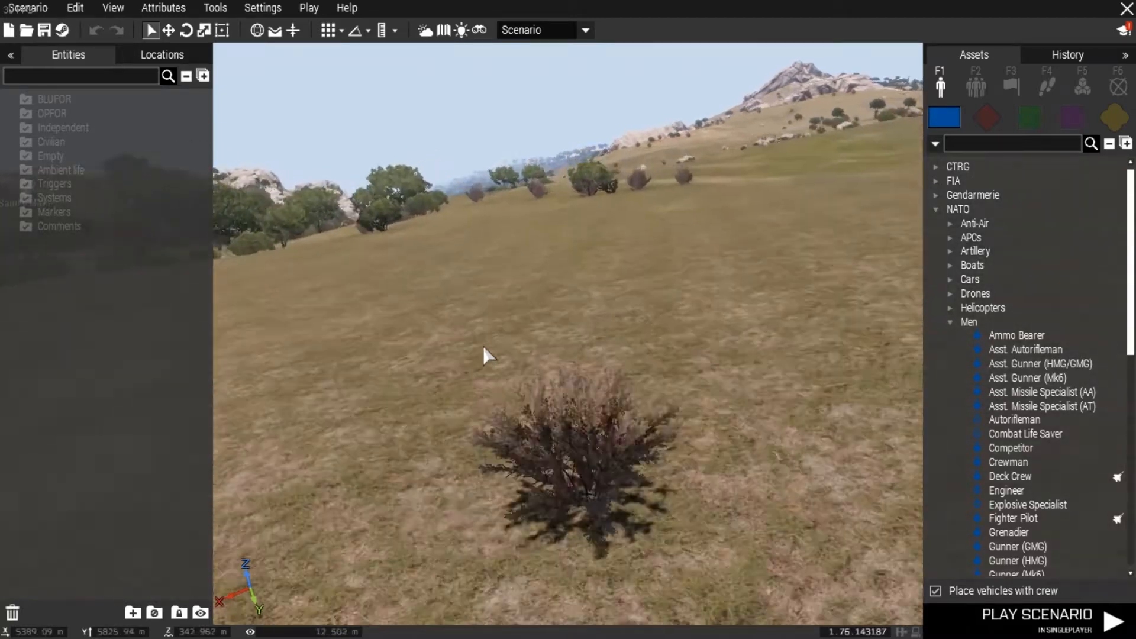
key(w)
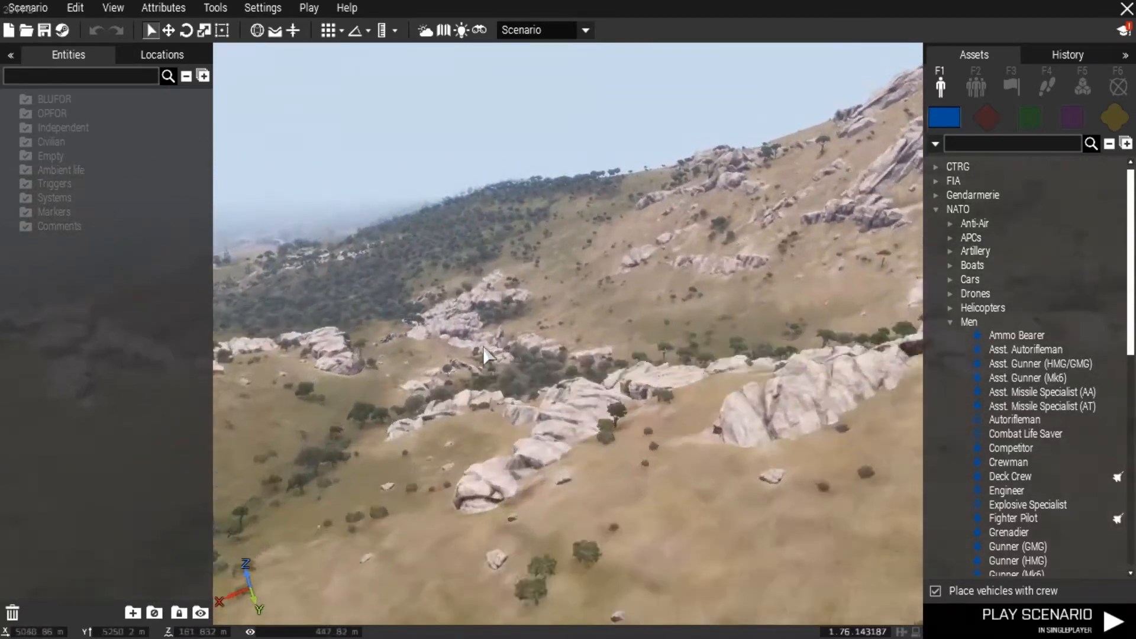
- Fly across the hills to inspect the rock formations overlooking Sainte Marie and the open slopes beyond
right_drag(483, 347, 421, 381)
key(w)
key(w)
key(w)
key(w)
key(w)
key(w)
key(w)
key(w)
key(w)
key(q)
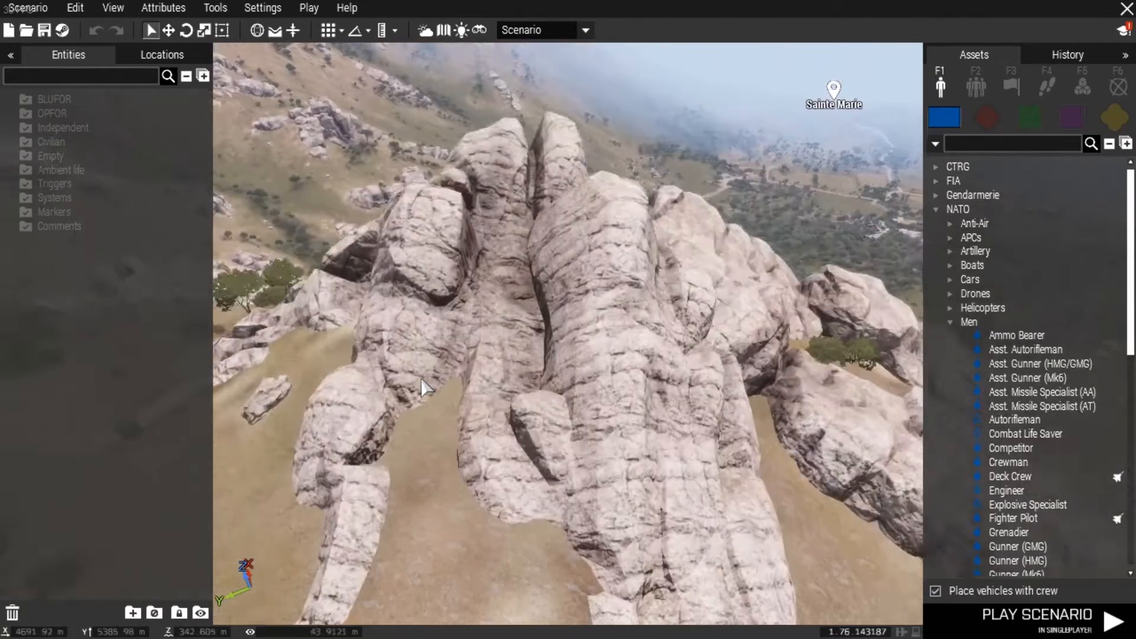
right_drag(360, 374, 336, 344)
key(w)
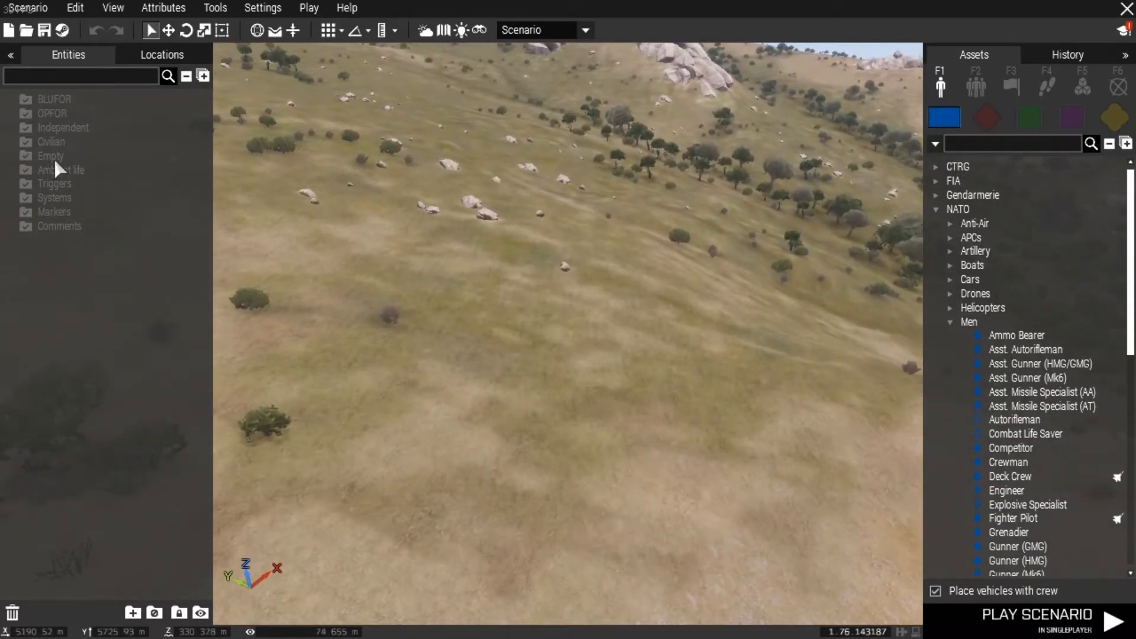
- Jump the camera to the Airport location and from there to Houdan to view both places
click(124, 56)
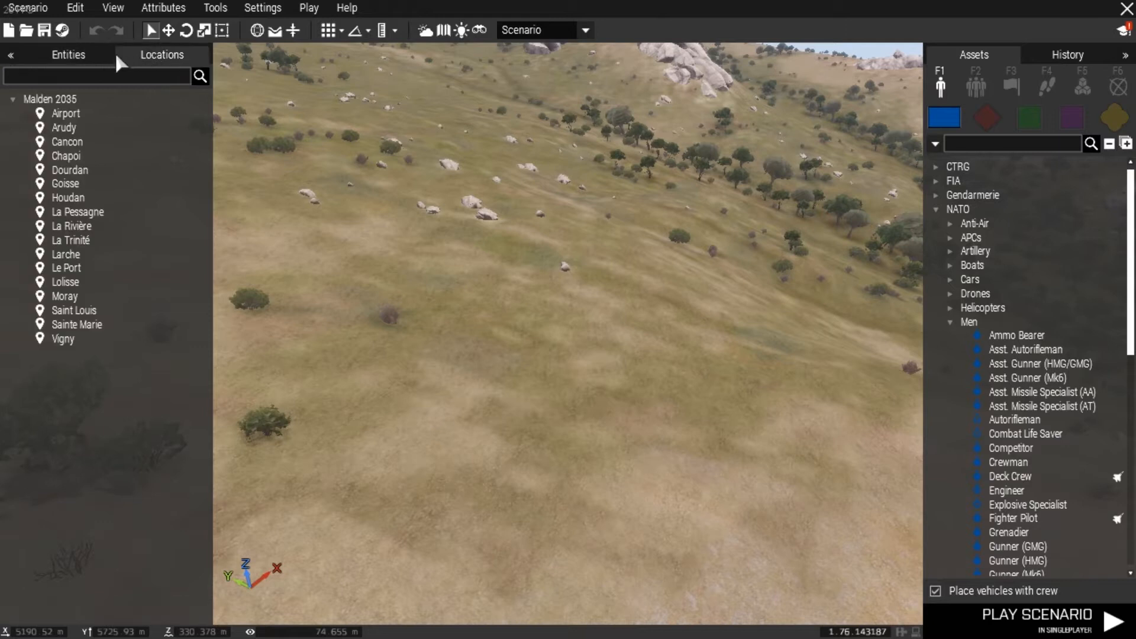
click(68, 113)
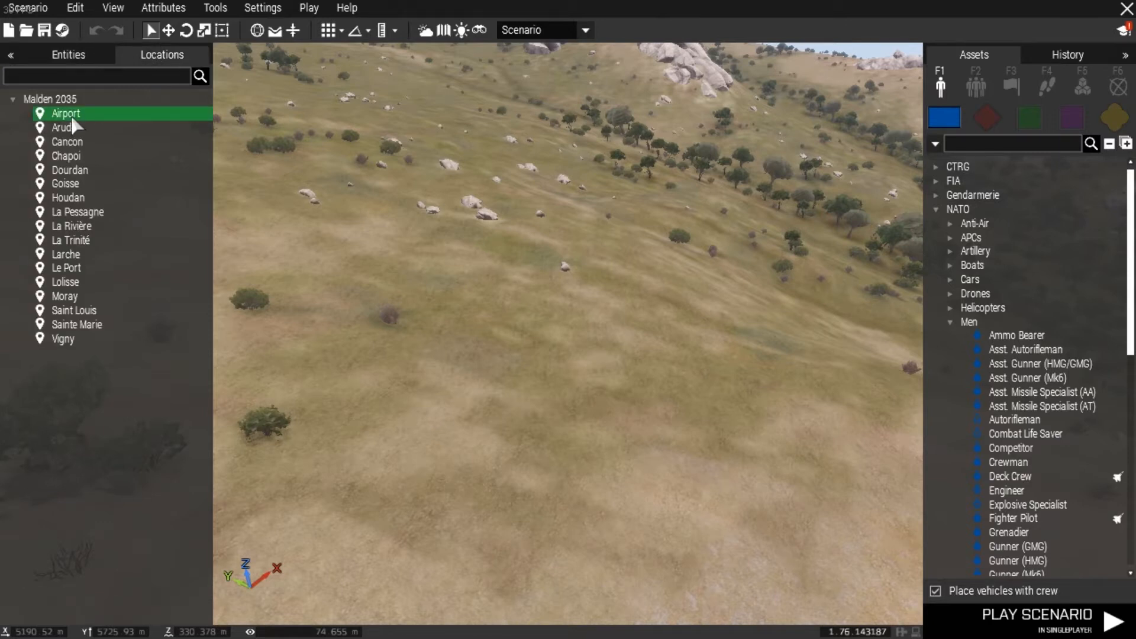
double_click(71, 117)
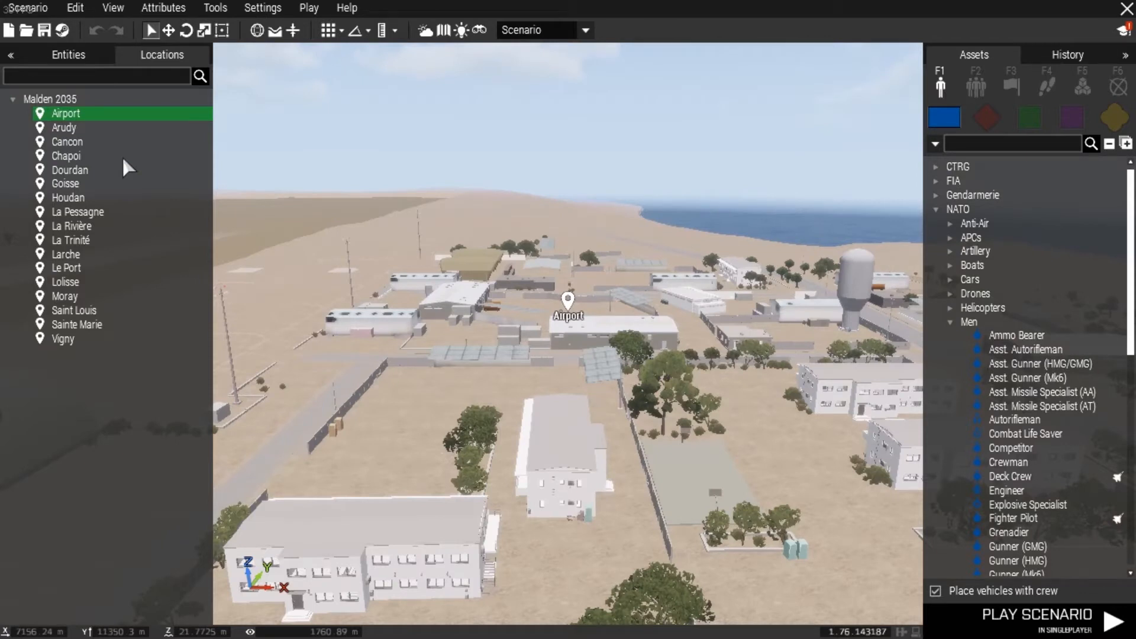
double_click(69, 199)
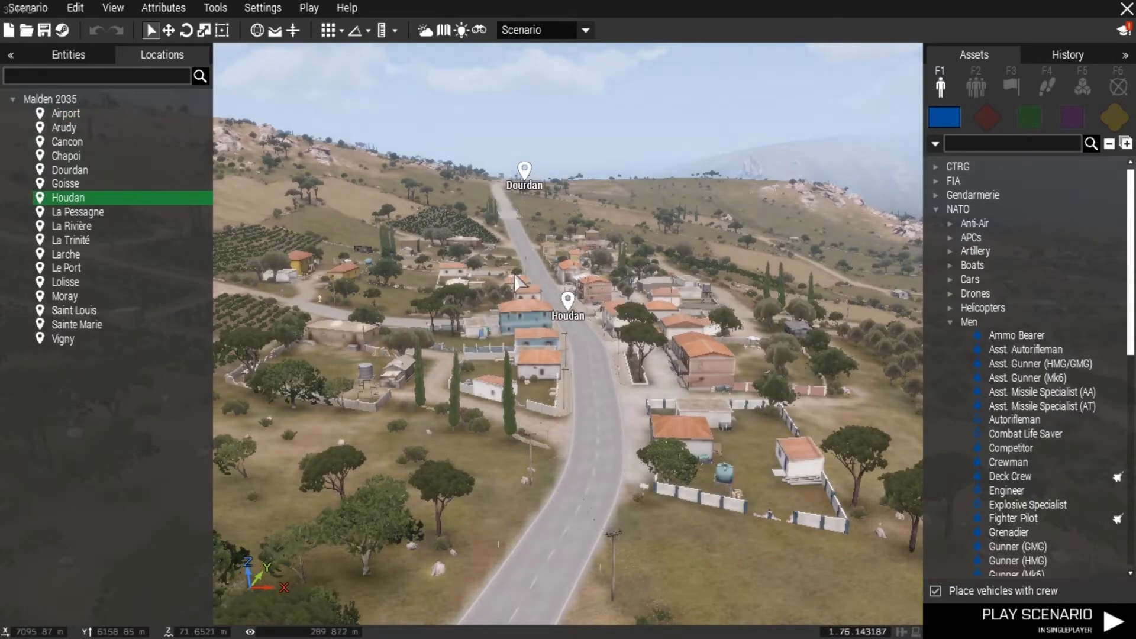
- Show the scenario's entity list and place a NATO Ammo Bearer on the open grassy slope
click(73, 54)
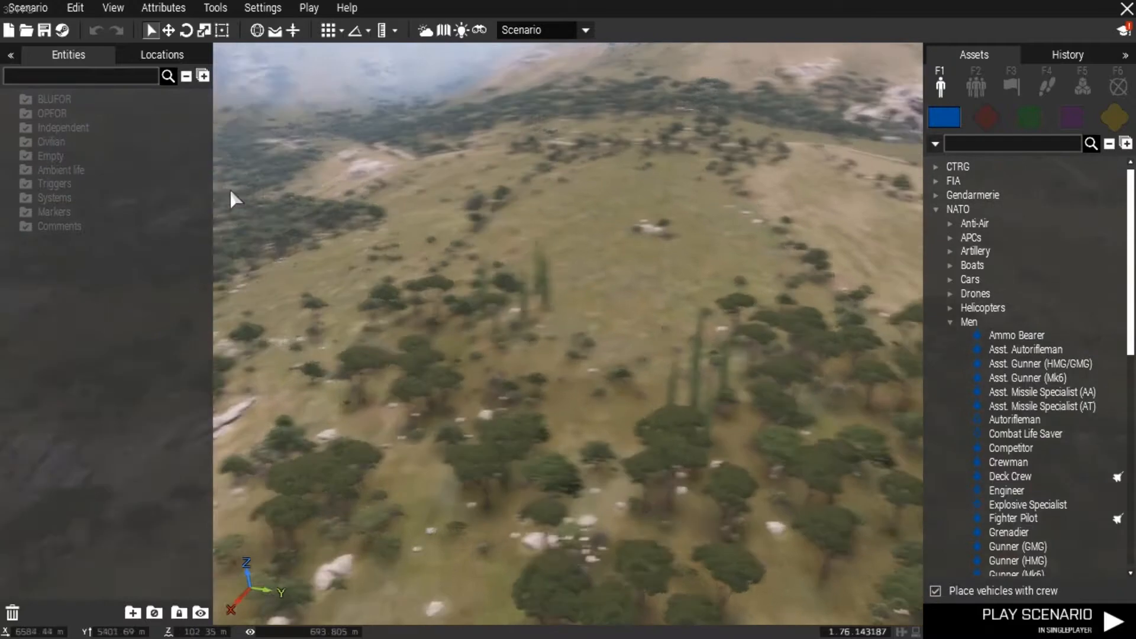
key(w)
right_drag(233, 197, 70, 199)
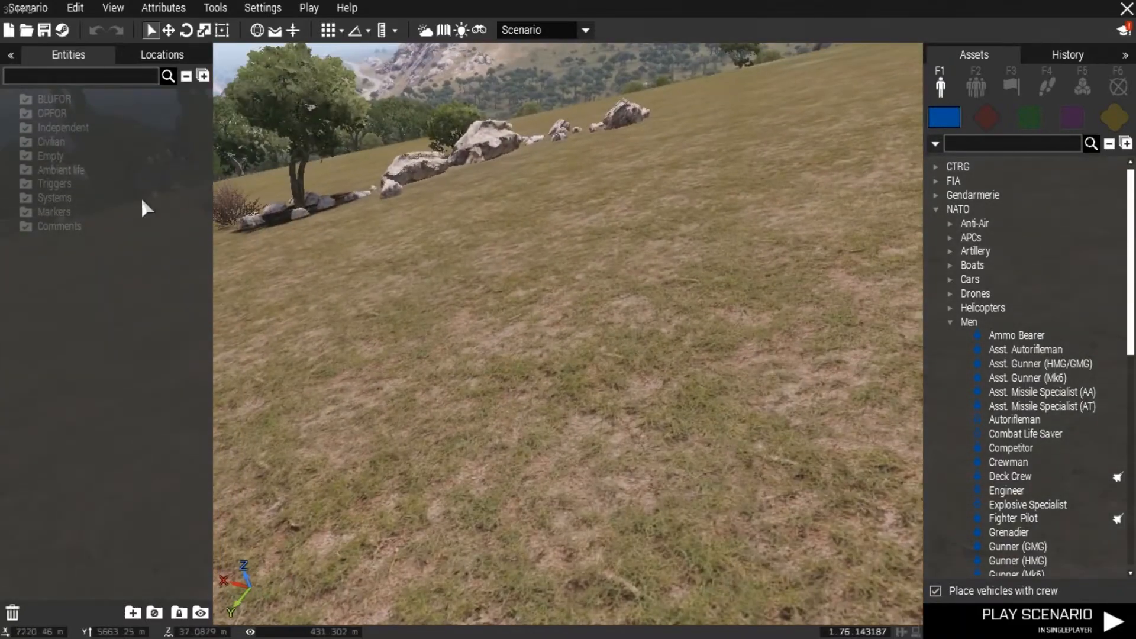
click(1015, 335)
click(560, 254)
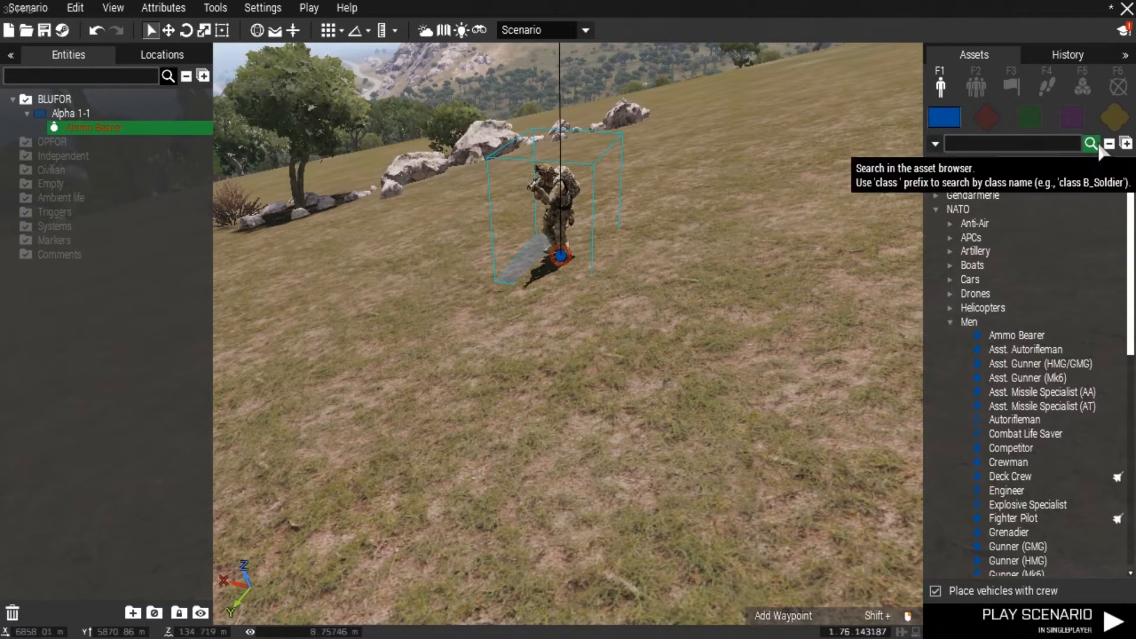
- Place an airport Runway Marker sign prop on the grass near the Ammo Bearer
click(1114, 117)
click(936, 281)
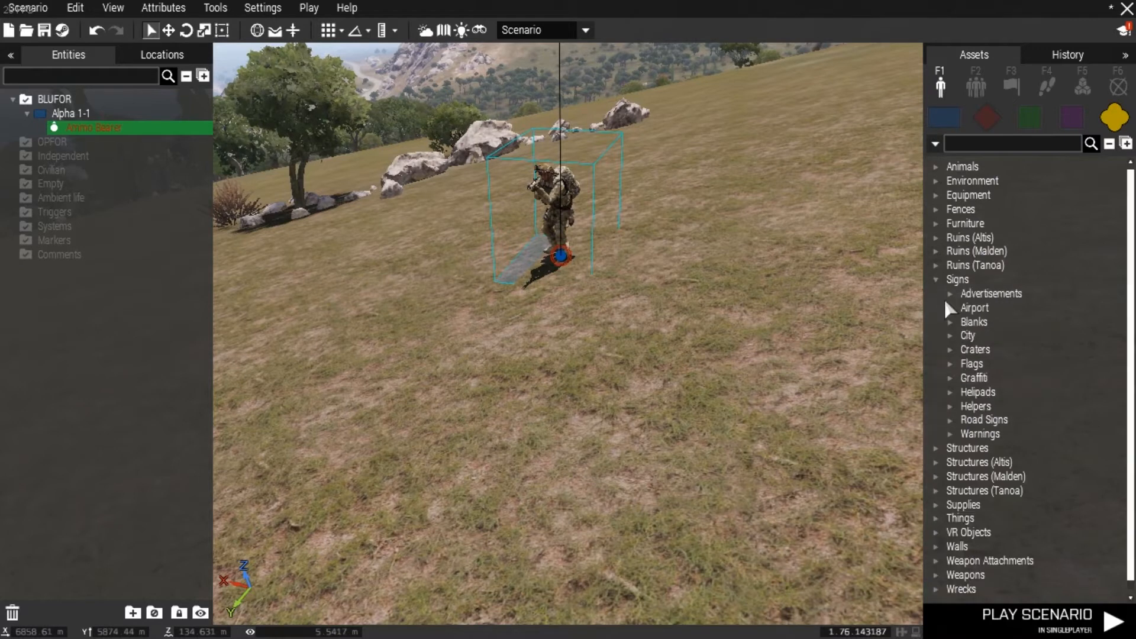
click(951, 309)
click(1018, 322)
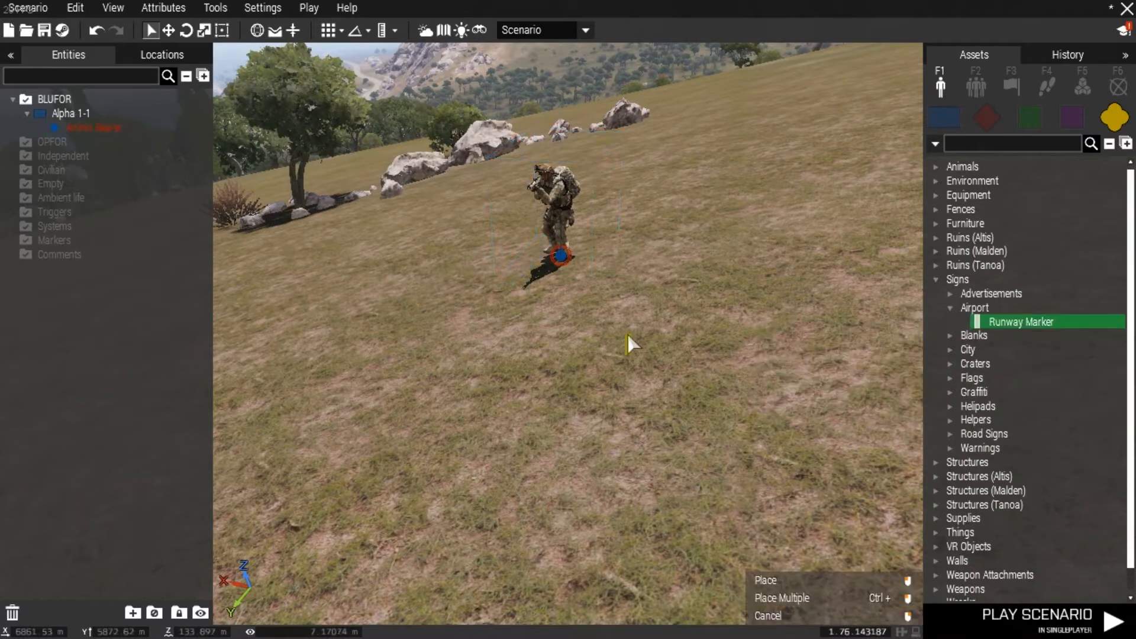
click(414, 355)
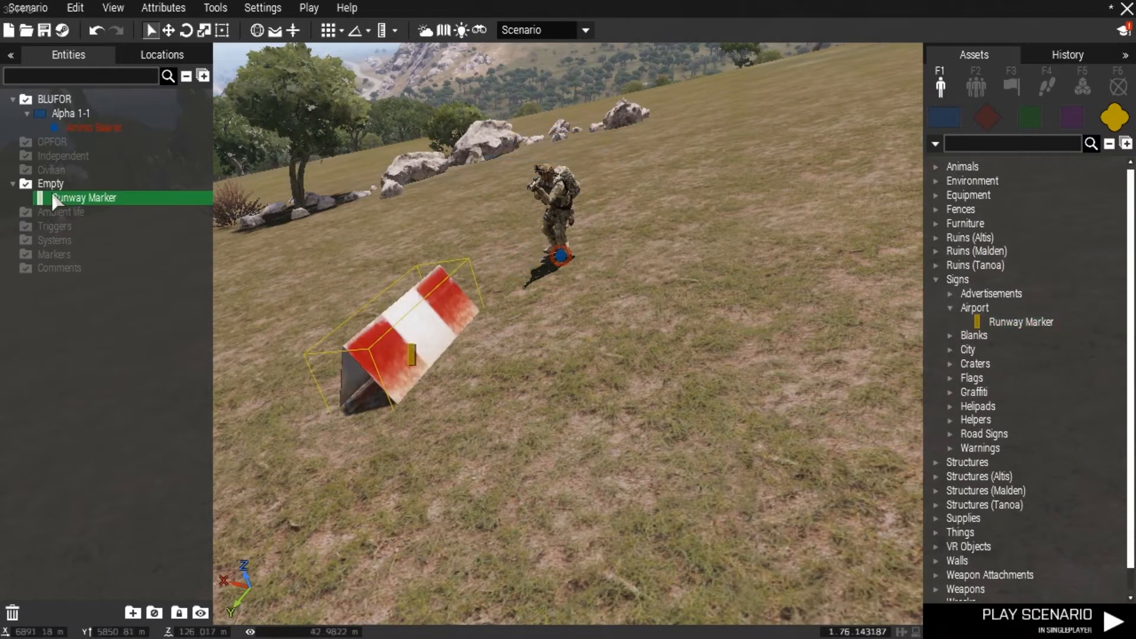
- Select the Ammo Bearer and the Runway Marker together and delete both from the scenario
key(d)
mouse_move(491, 343)
right_down()
mouse_move(418, 333)
mouse_move(365, 356)
mouse_move(163, 209)
right_up()
key(s)
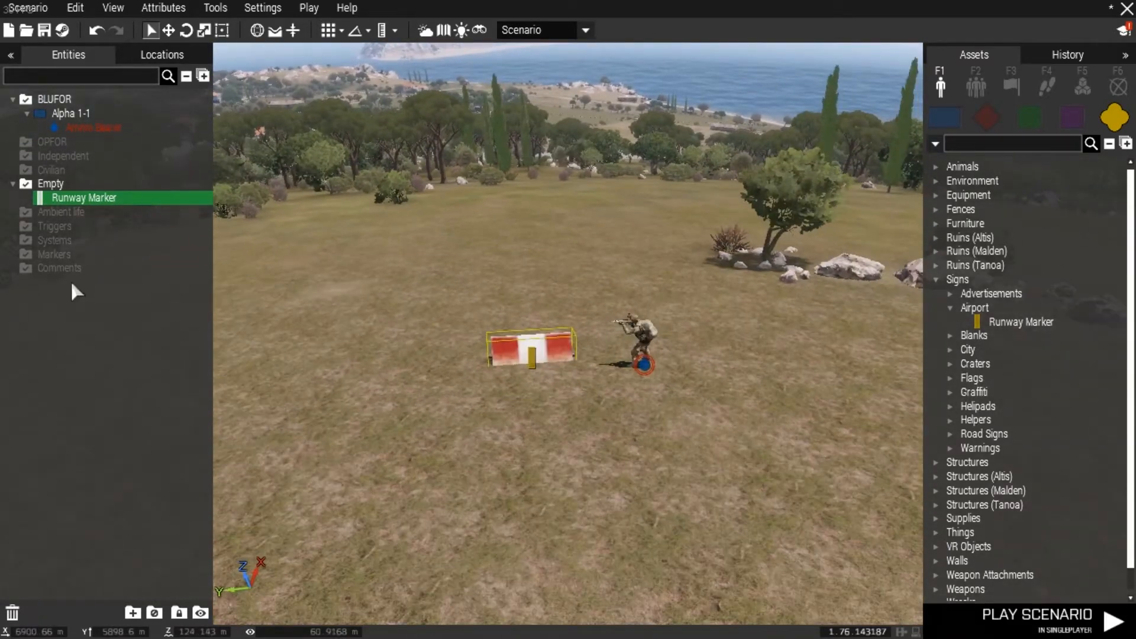
drag(768, 273, 519, 458)
key(Delete)
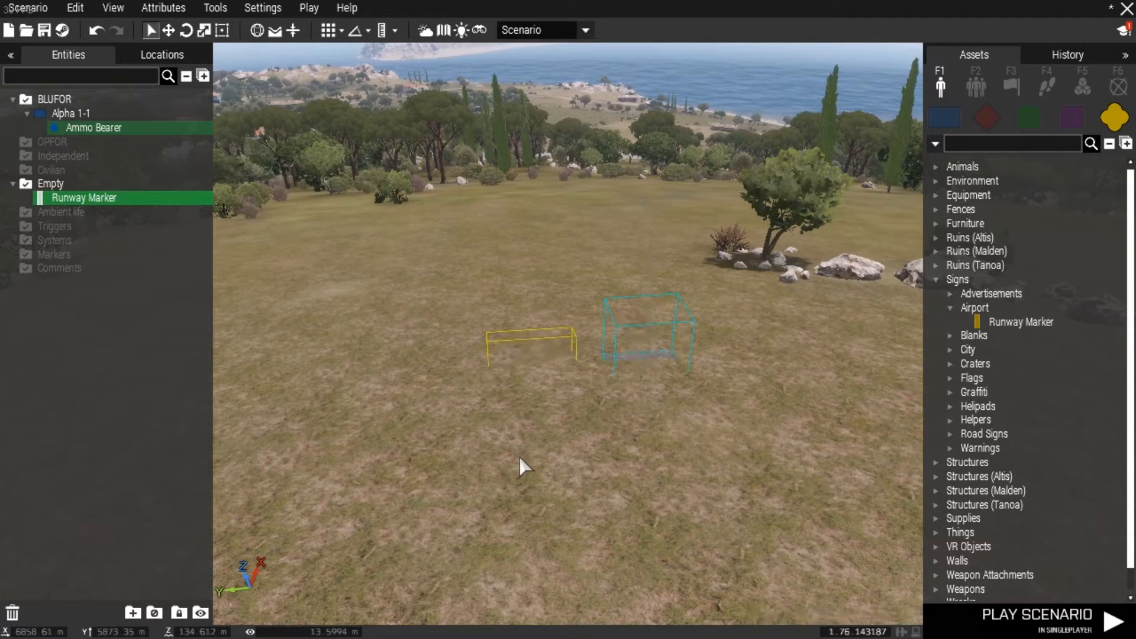
key(Delete)
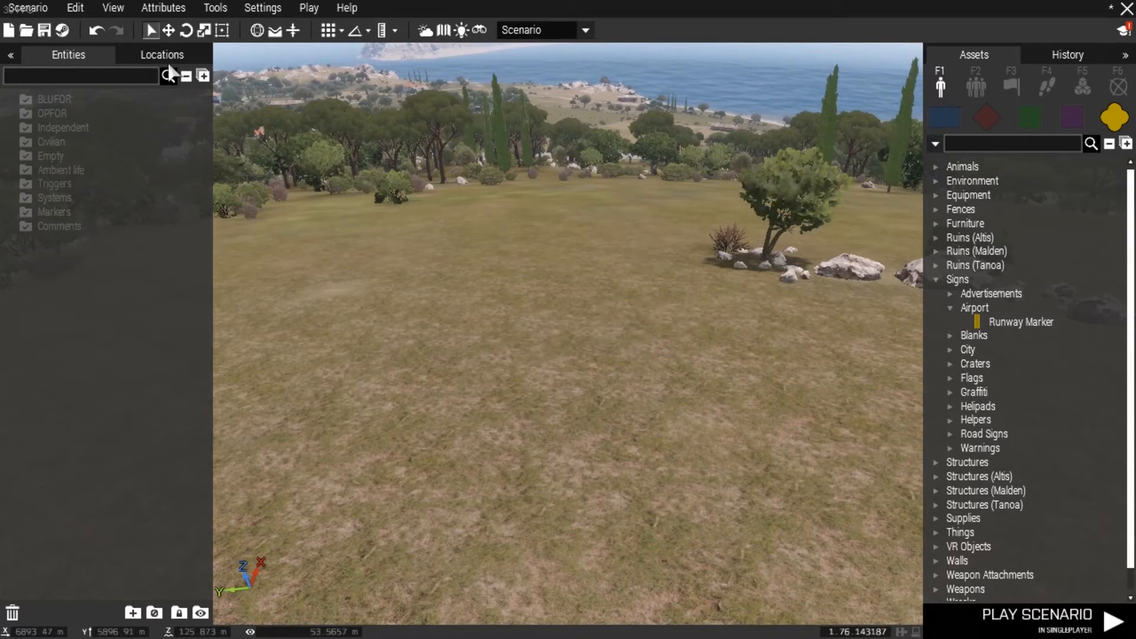
- Hide the entity list to widen the scene view and bring the list back
key(bracketleft)
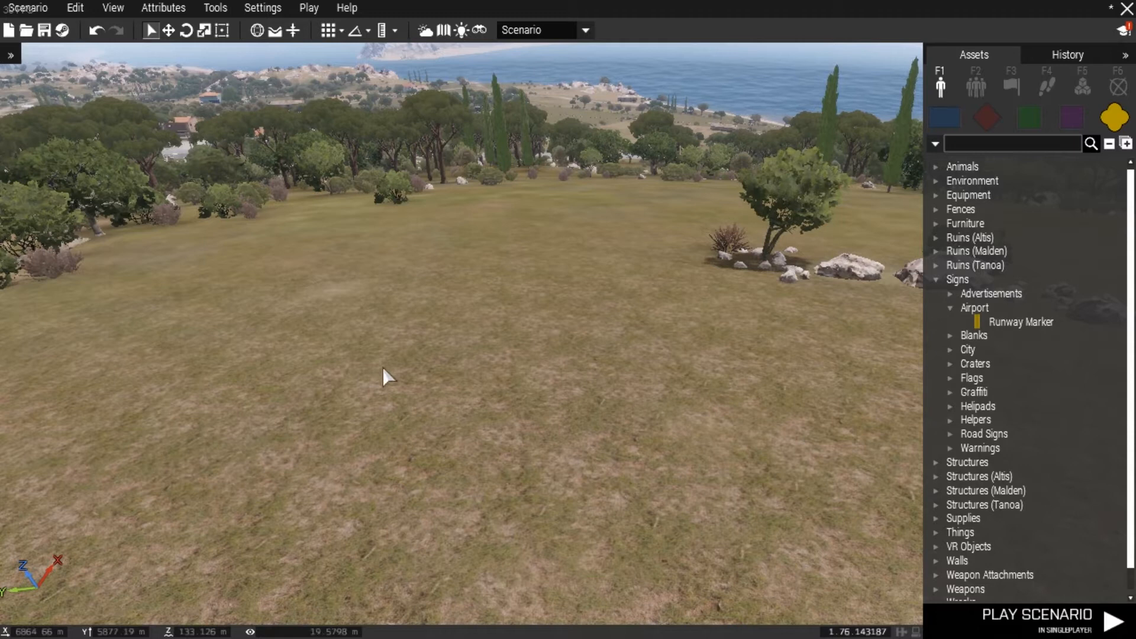
key(bracketleft)
right_drag(384, 365, 637, 287)
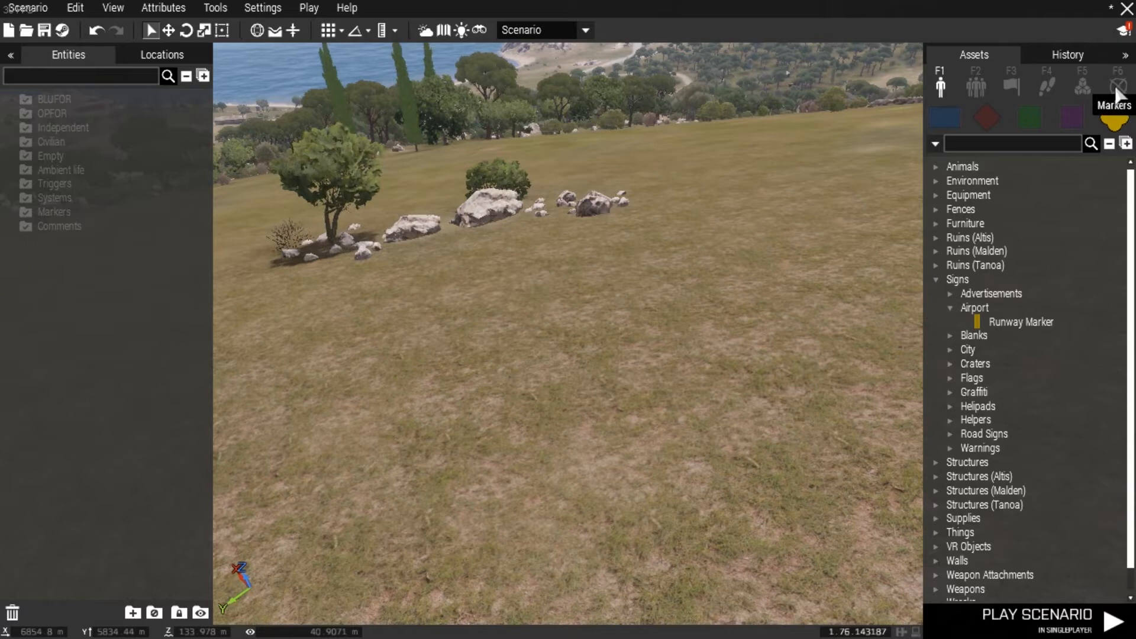
- Look through the asset types from Compositions to Markers and return to Objects
click(968, 83)
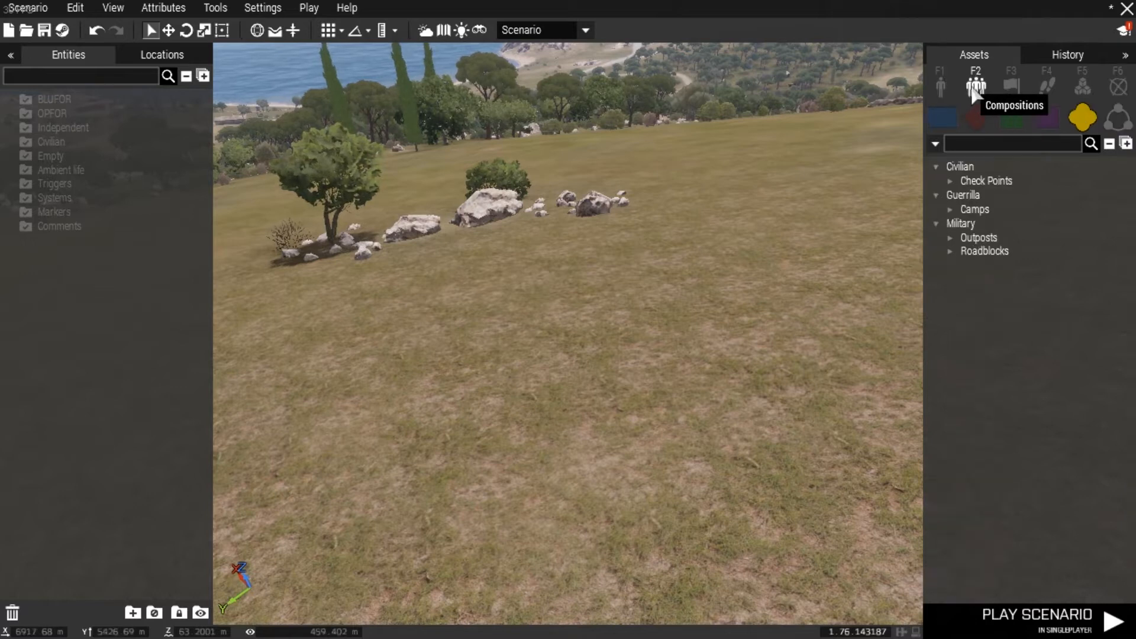
click(1007, 84)
click(1056, 82)
click(1086, 87)
click(1117, 87)
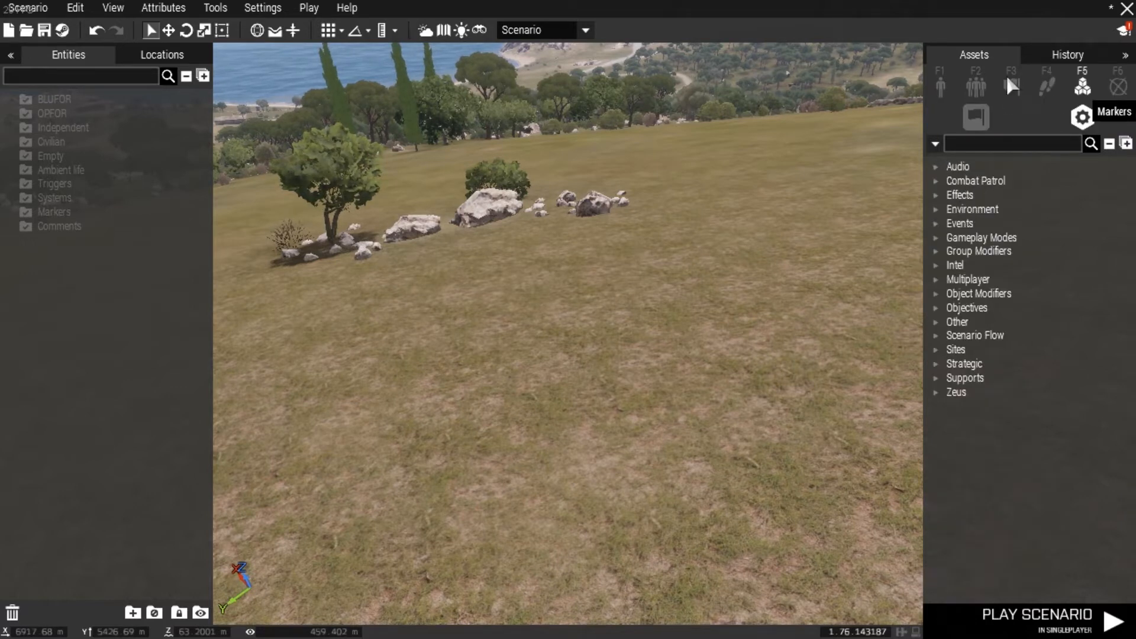
click(944, 86)
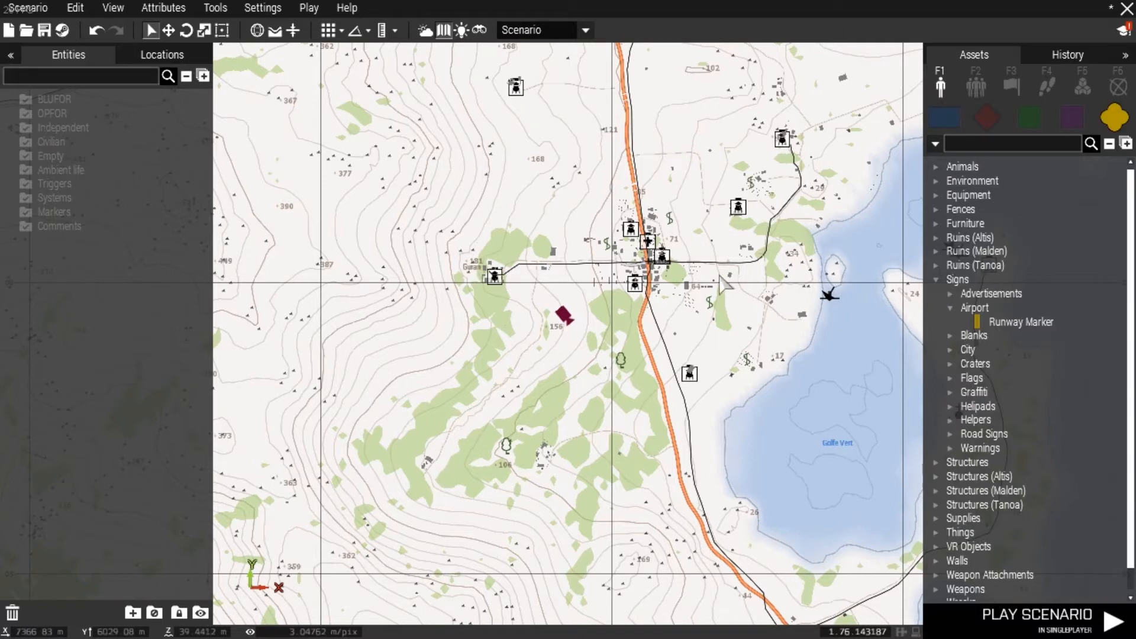
- Check the camera's position and heading on the 2D map, and return to the 3D view facing Houdan
key(m)
key(m)
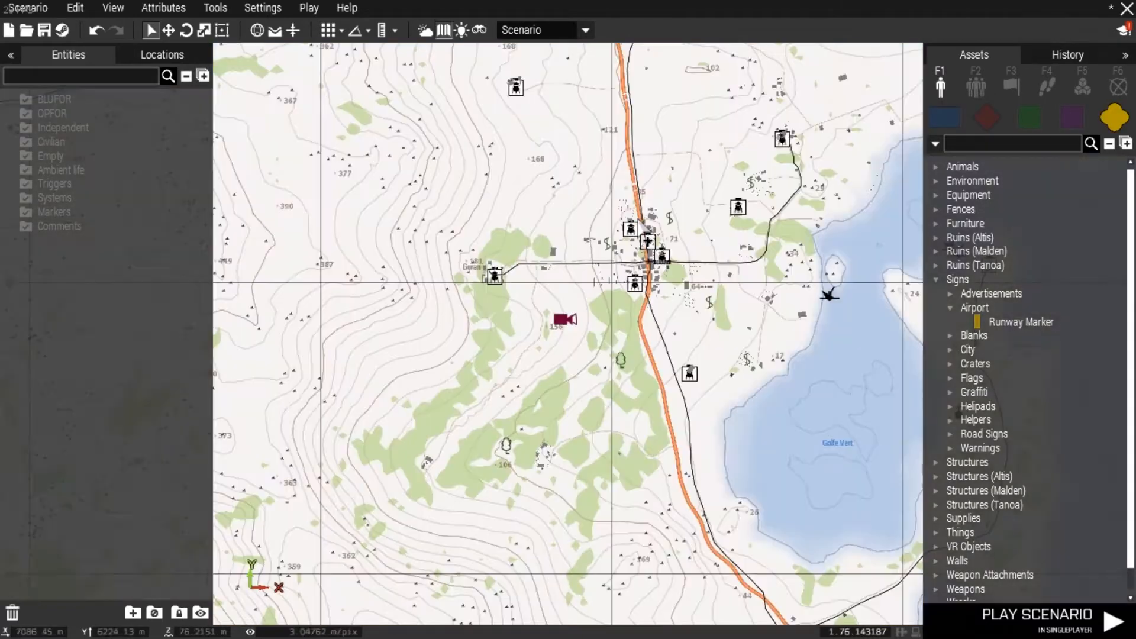
key(m)
right_drag(677, 214, 598, 227)
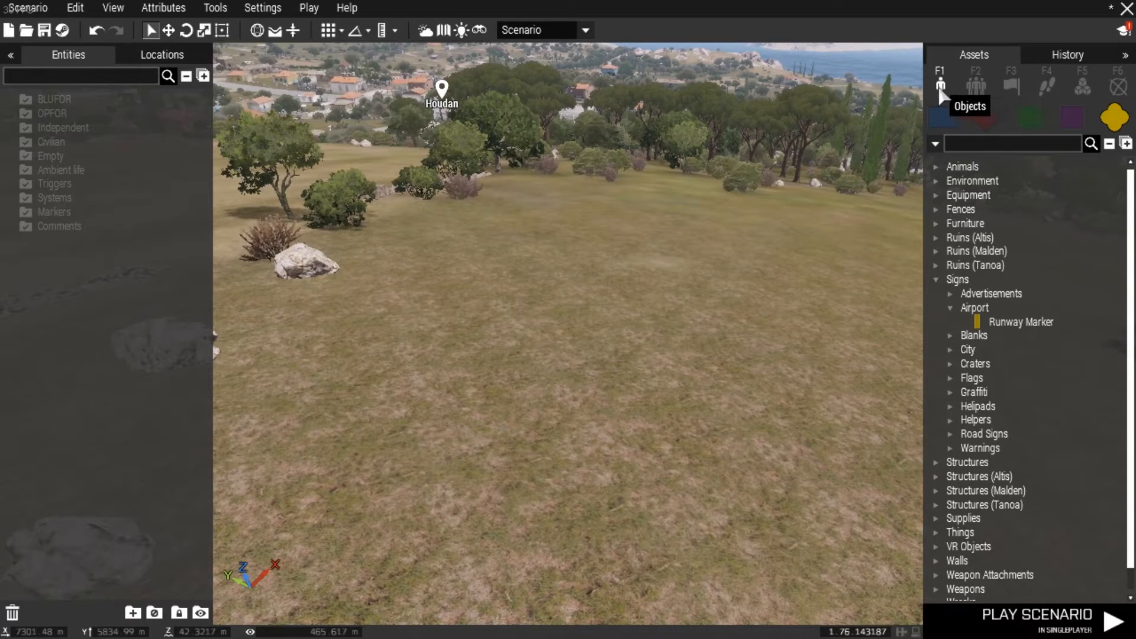
key(w)
- Browse the placeable objects of BLUFOR, OPFOR, Independent and Civilian, ending on Props
click(940, 112)
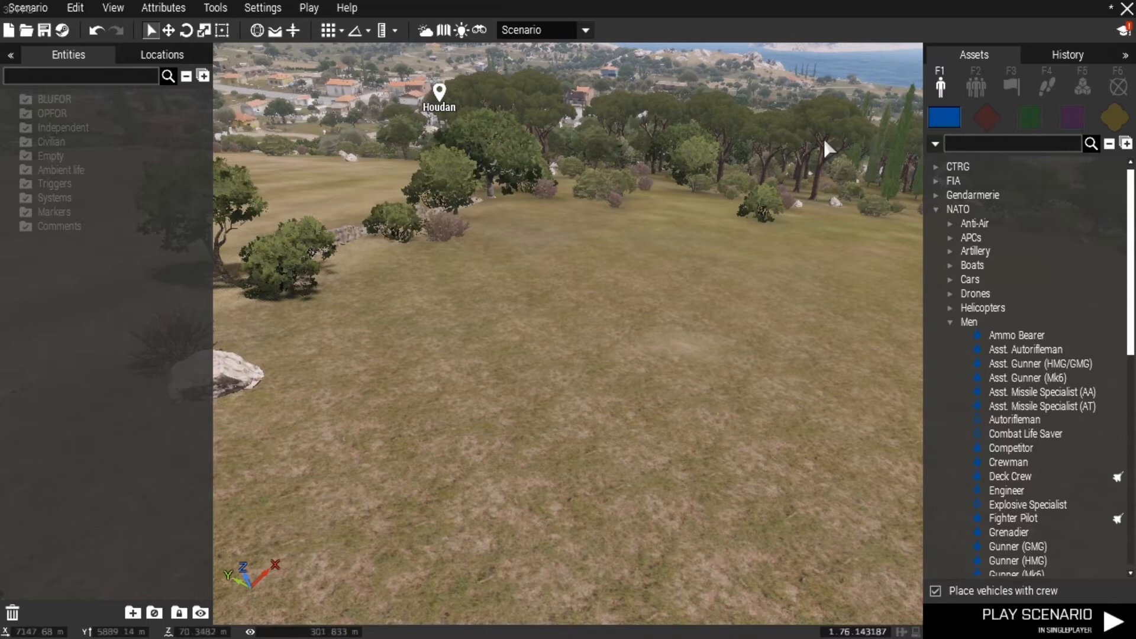
scroll(823, 137, up, 3)
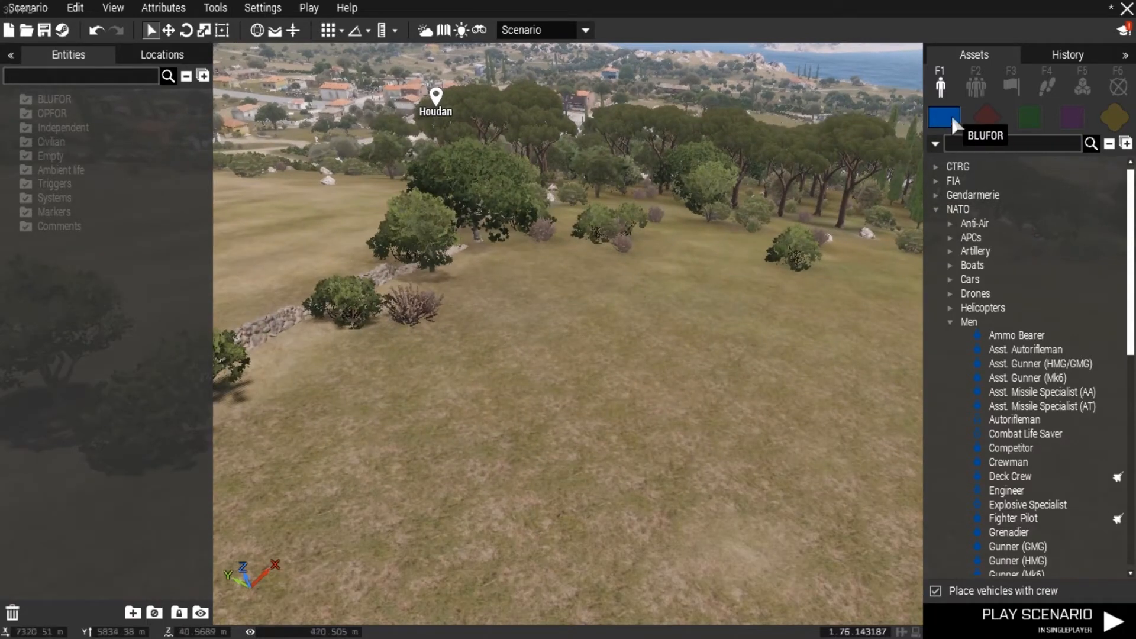
click(985, 115)
click(1037, 125)
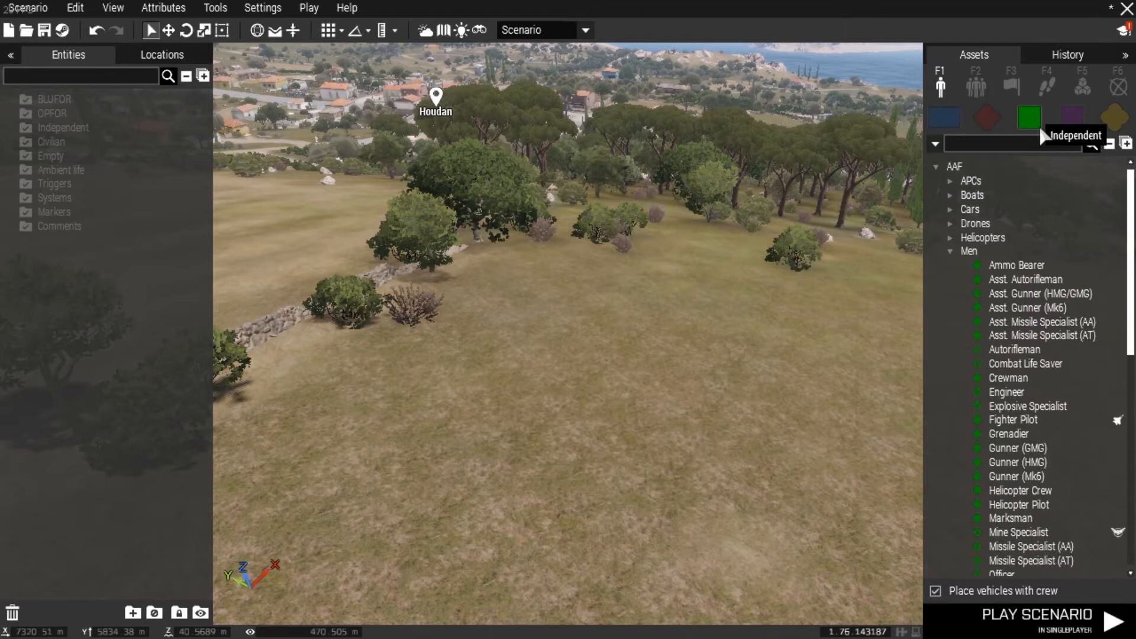
click(1073, 118)
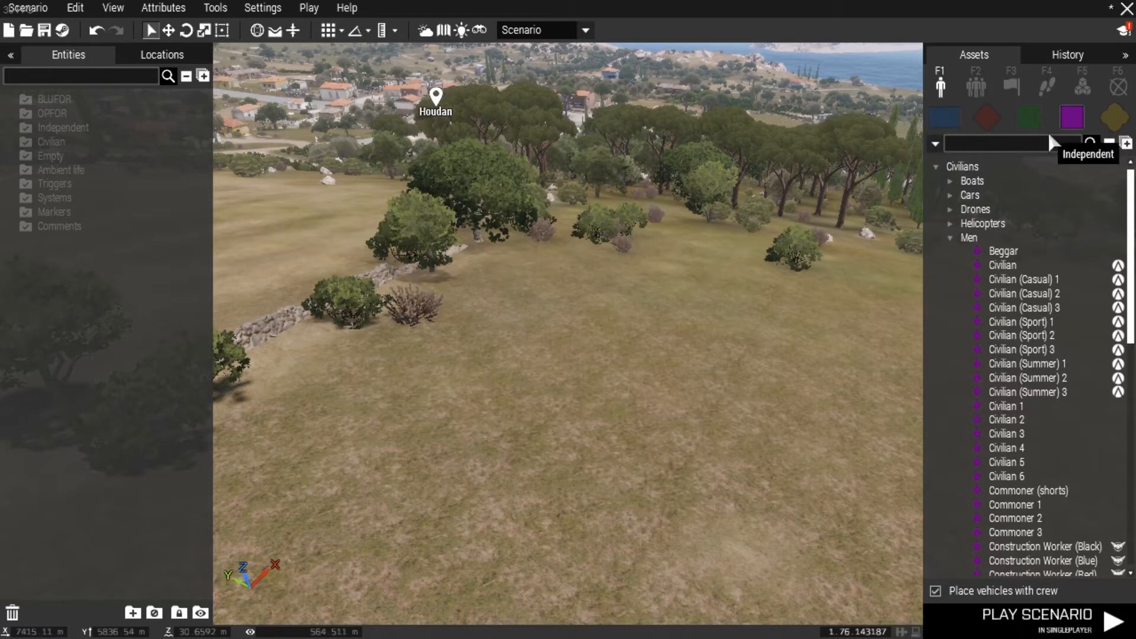
click(1114, 119)
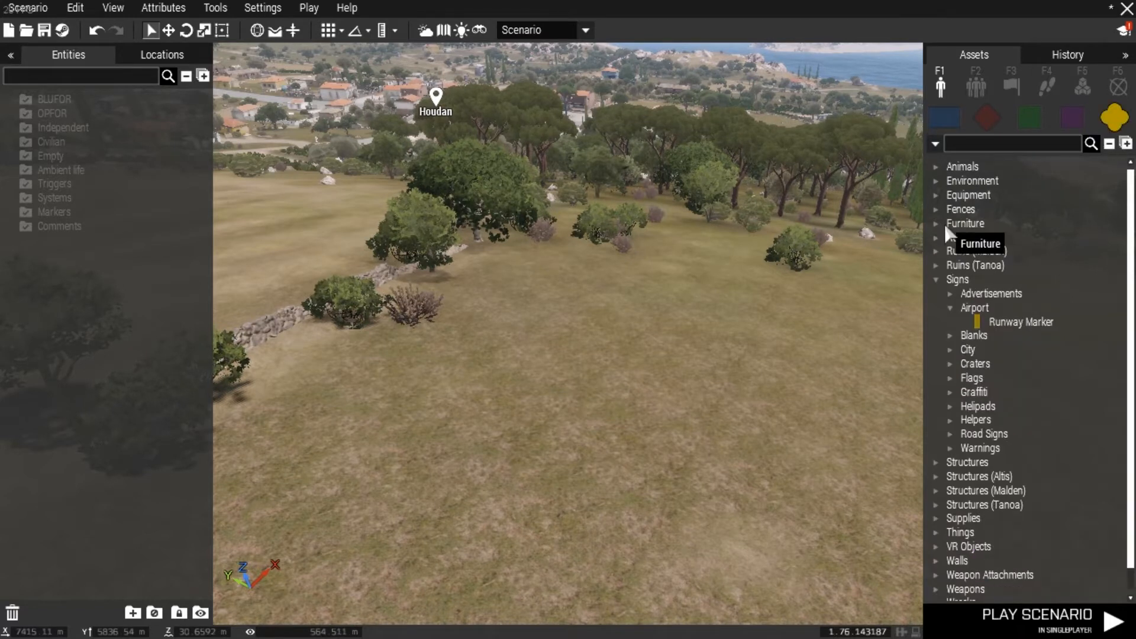
- Place an airport Runway Marker prop on the grass and delete it again
click(1019, 322)
click(634, 363)
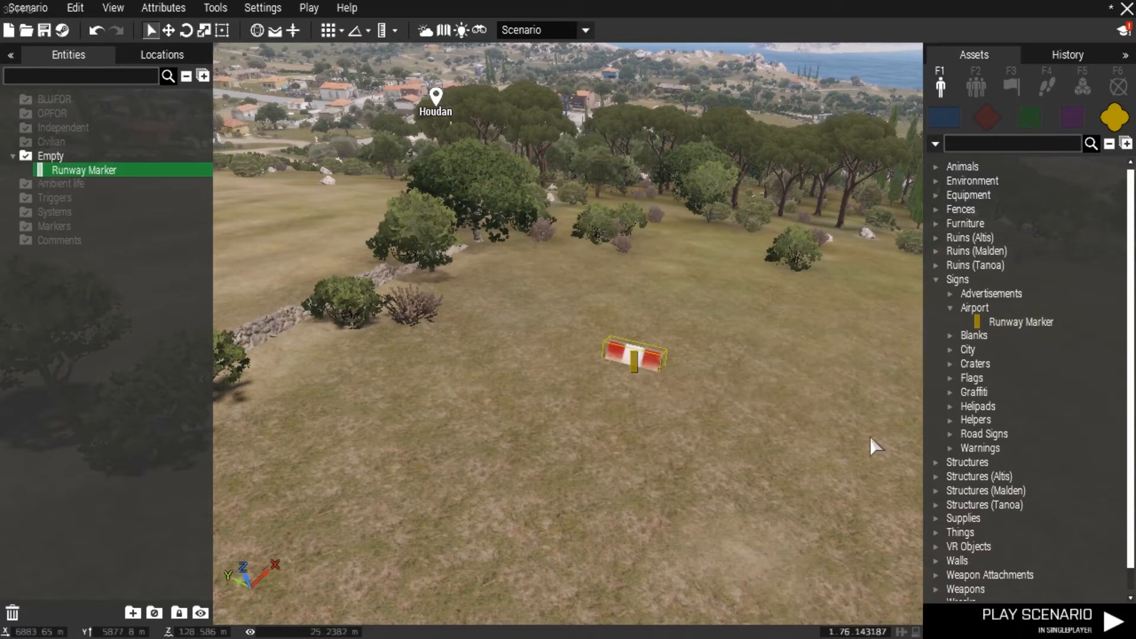
key(Delete)
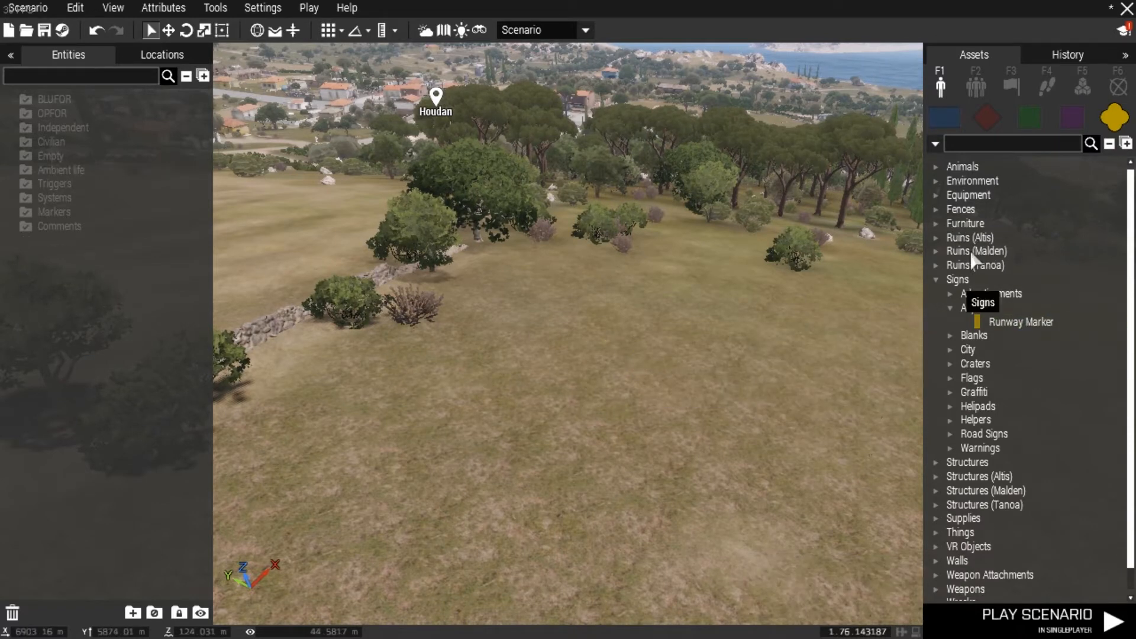
- Browse the compositions available for each faction, ending on the BLUFOR groups
click(976, 87)
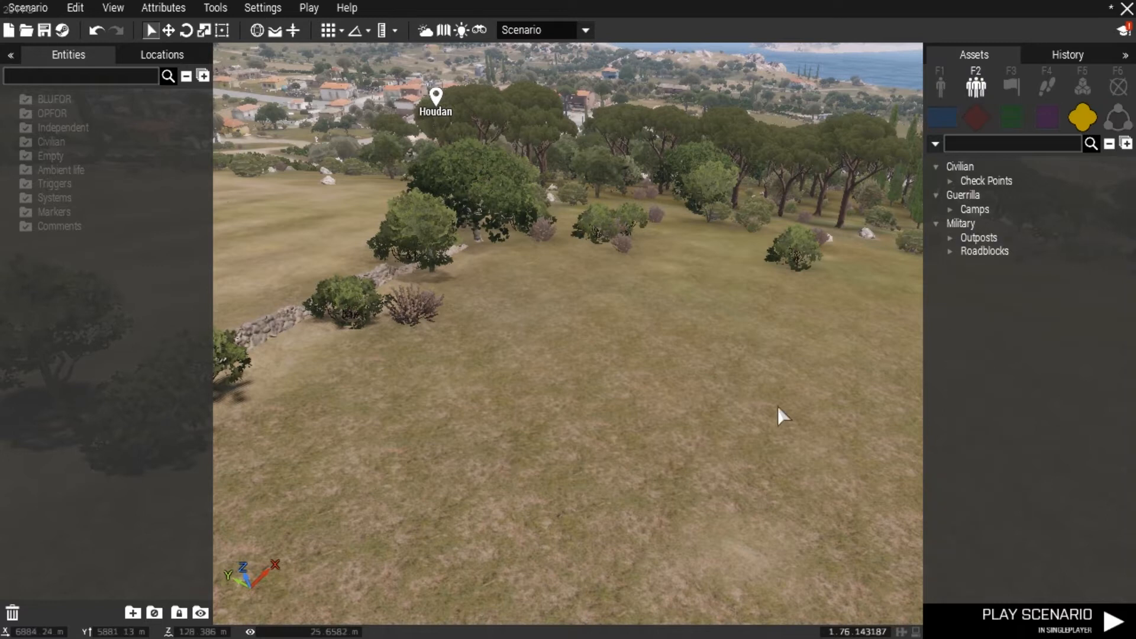
click(940, 115)
click(977, 115)
click(1012, 116)
click(1047, 116)
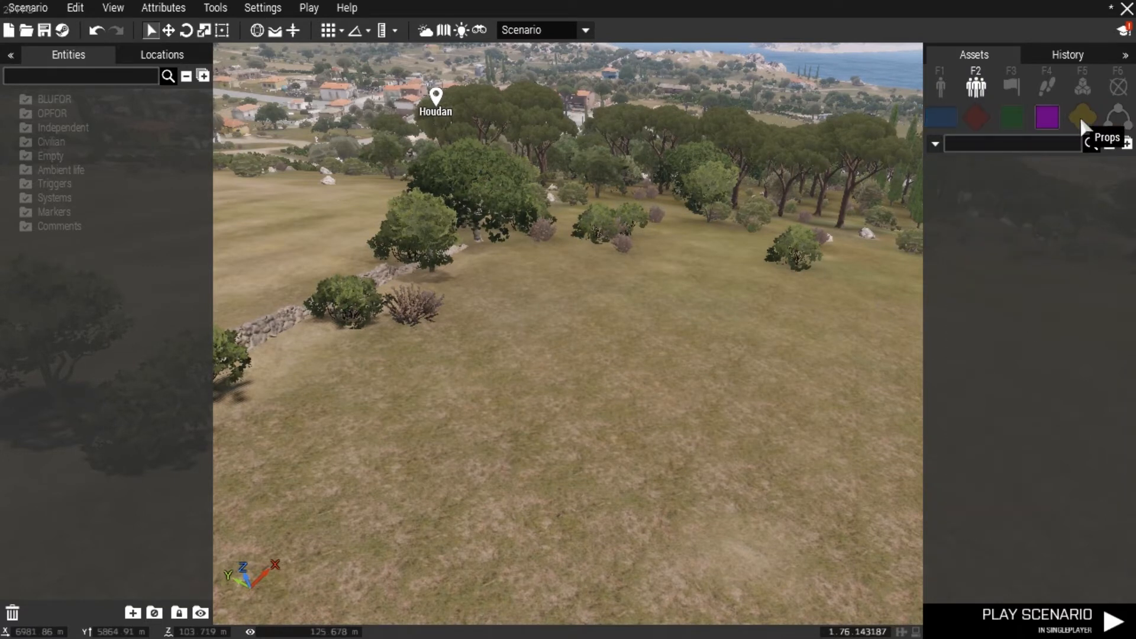
click(945, 117)
click(976, 116)
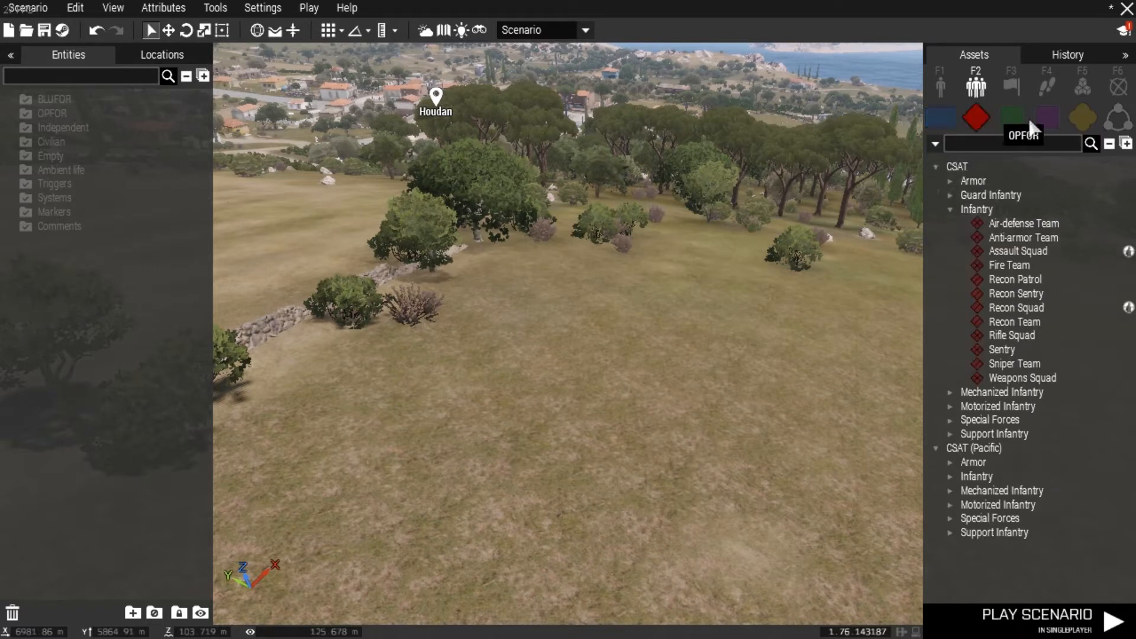
click(939, 117)
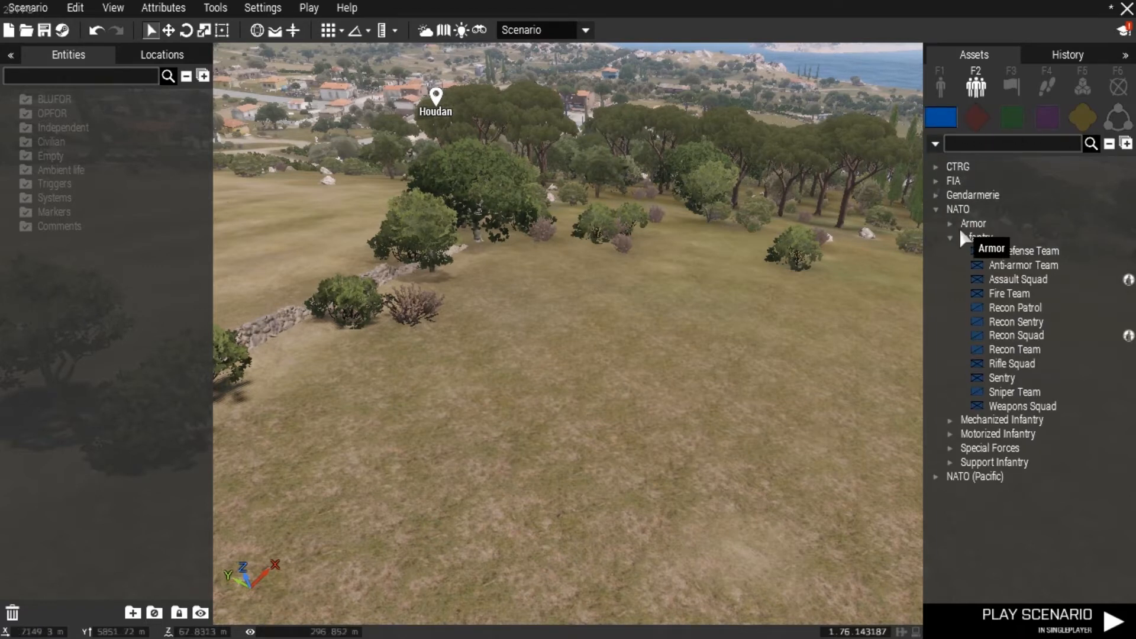
- Place a NATO infantry Air-defense Team on the grassy slope
right_drag(442, 378, 223, 357)
click(1005, 250)
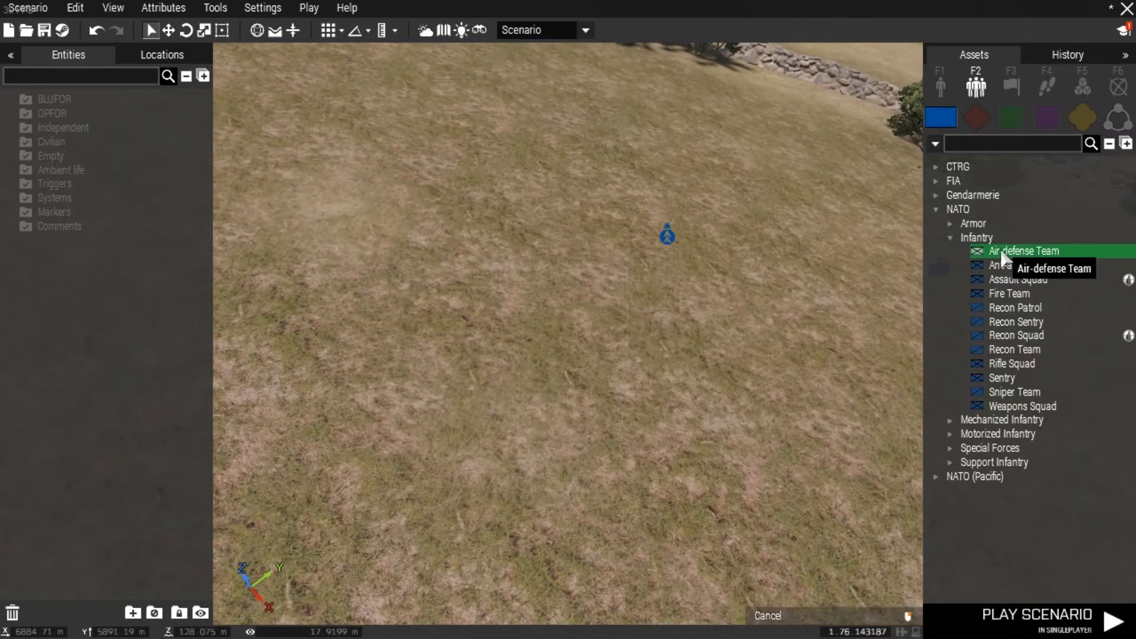
scroll(704, 247, down, 5)
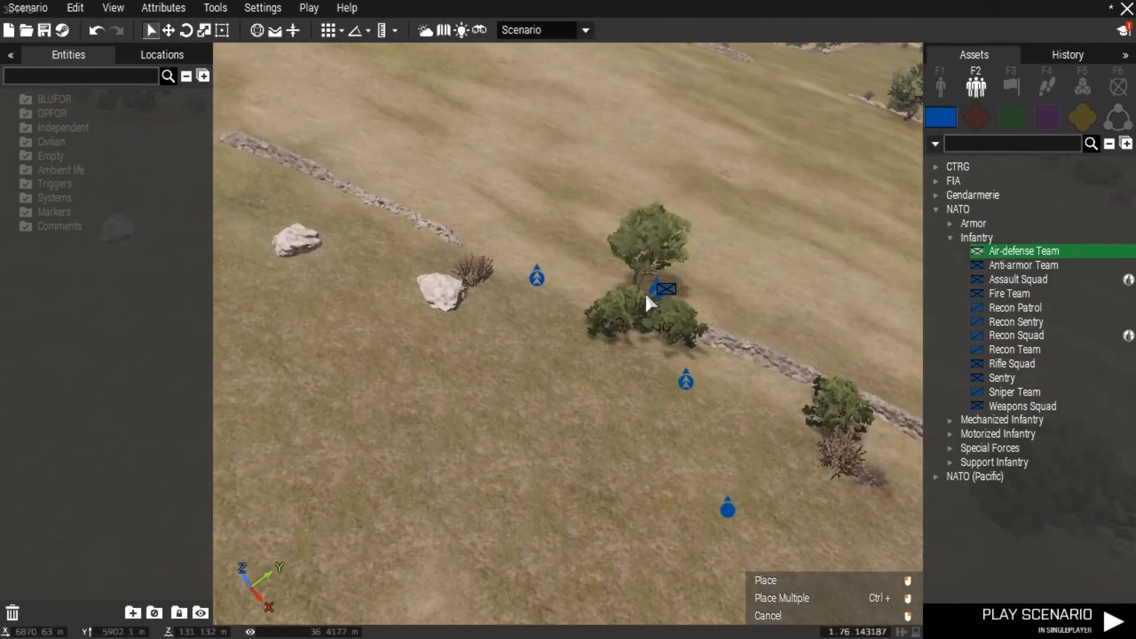
key(s)
click(539, 303)
- Select the whole Air-defense Team and delete it from the scenario
right_drag(768, 420, 436, 439)
key(w)
key(d)
key(d)
key(w)
key(d)
key(q)
key(a)
drag(838, 273, 289, 614)
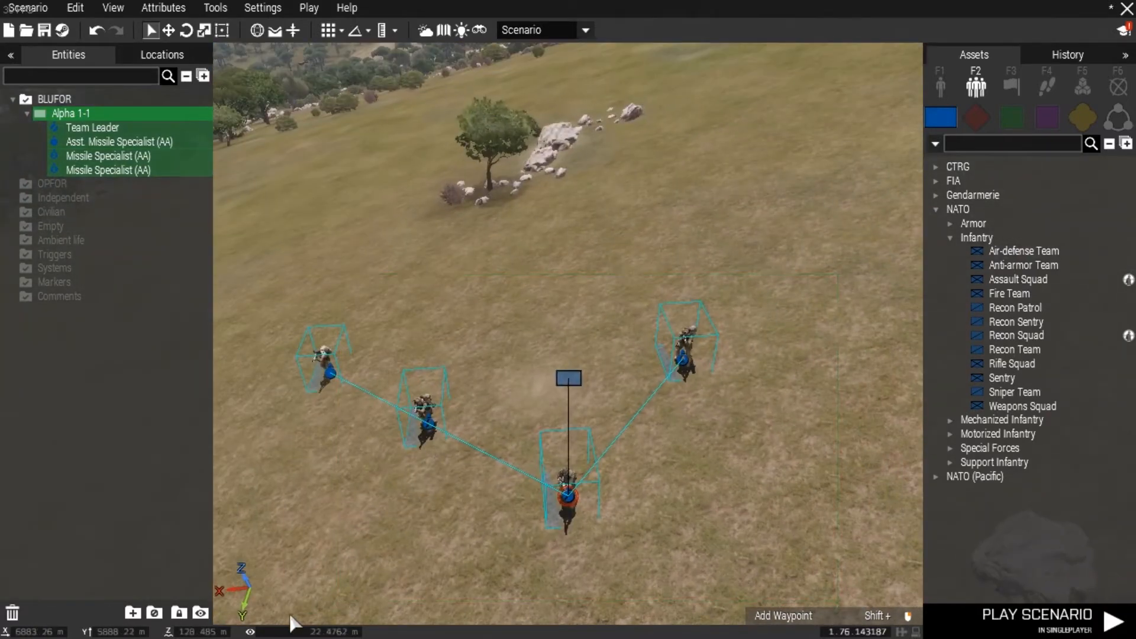
key(Delete)
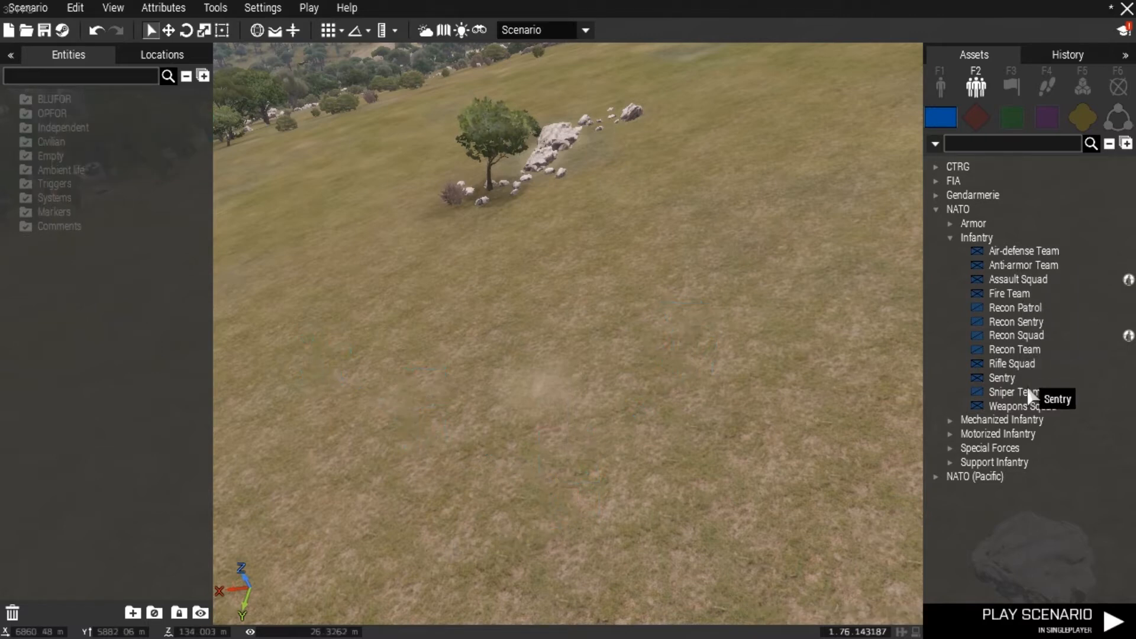
- Expand the NATO Mechanized Infantry groups and place an infantry Rifle Squad on the slope
click(949, 420)
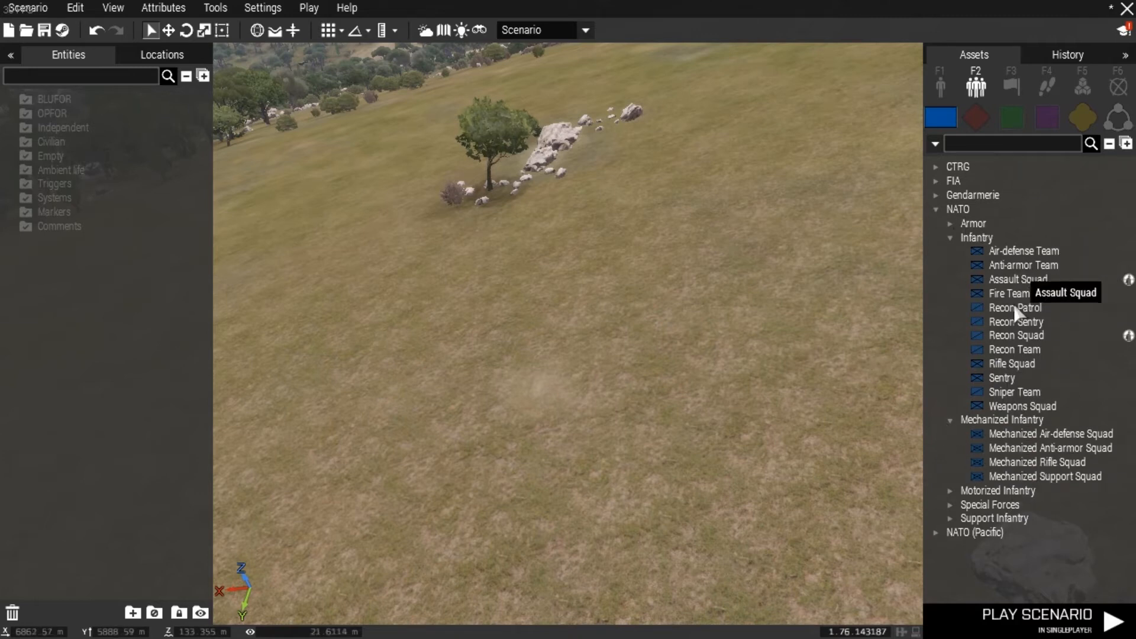
click(1011, 364)
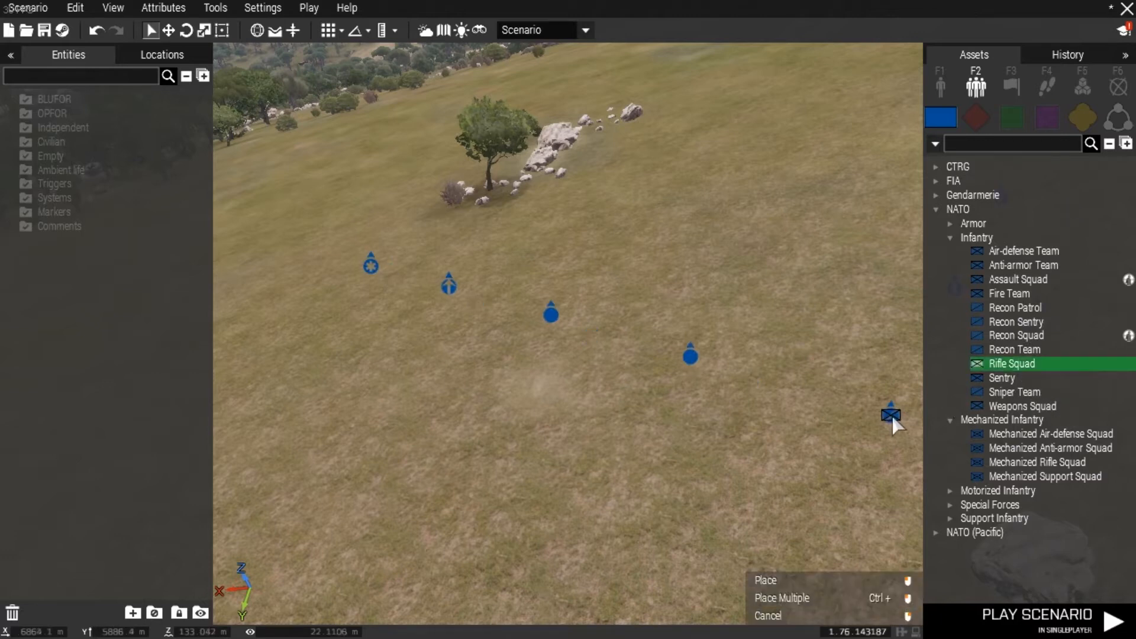
scroll(784, 323, down, 6)
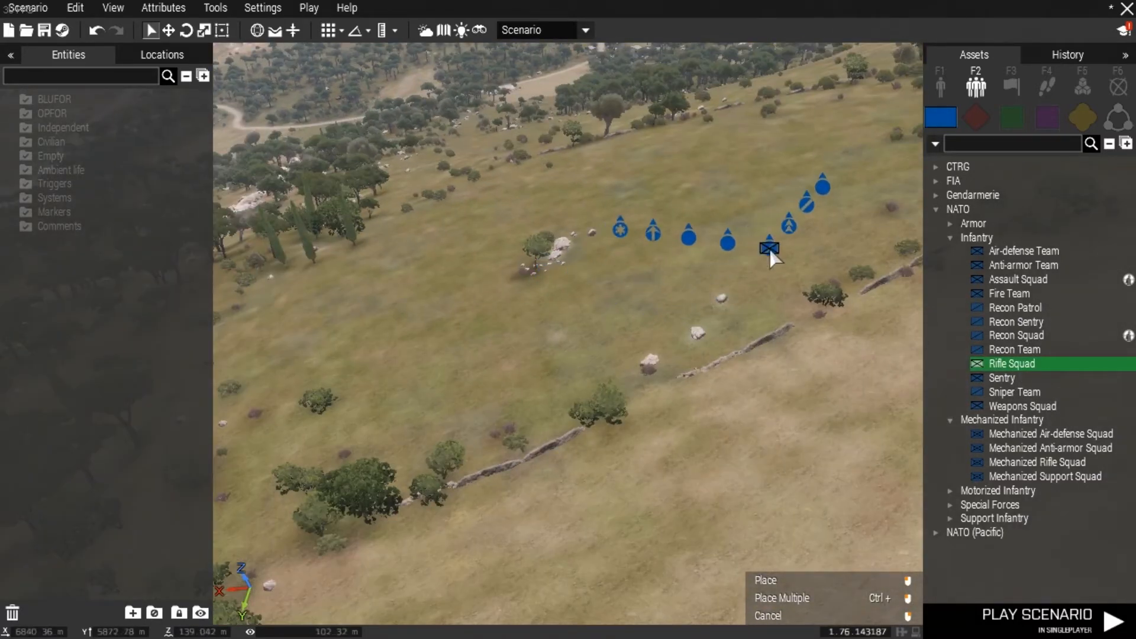
click(771, 253)
- Select every member of the Rifle Squad and delete the squad from the scenario
scroll(782, 431, up, 6)
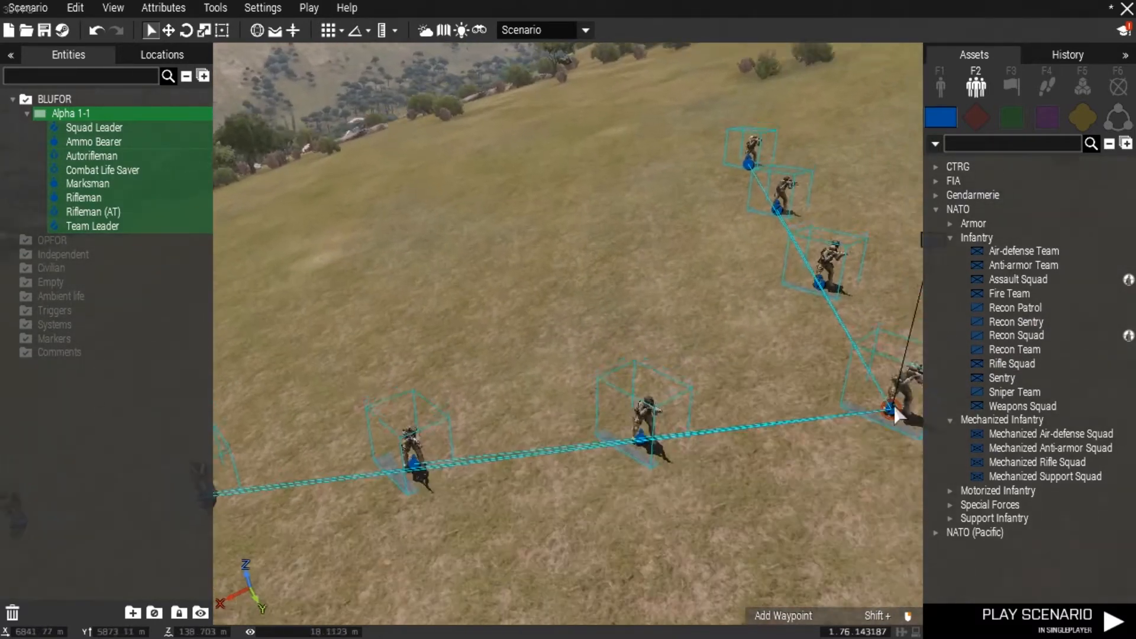
scroll(895, 409, down, 4)
drag(877, 266, 438, 544)
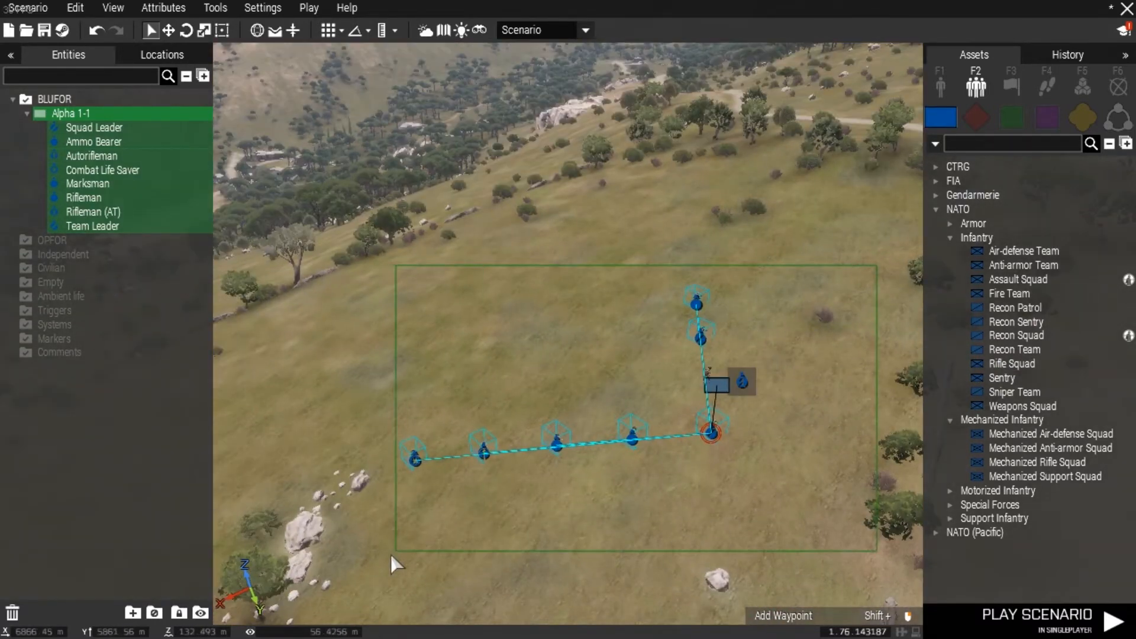
key(Delete)
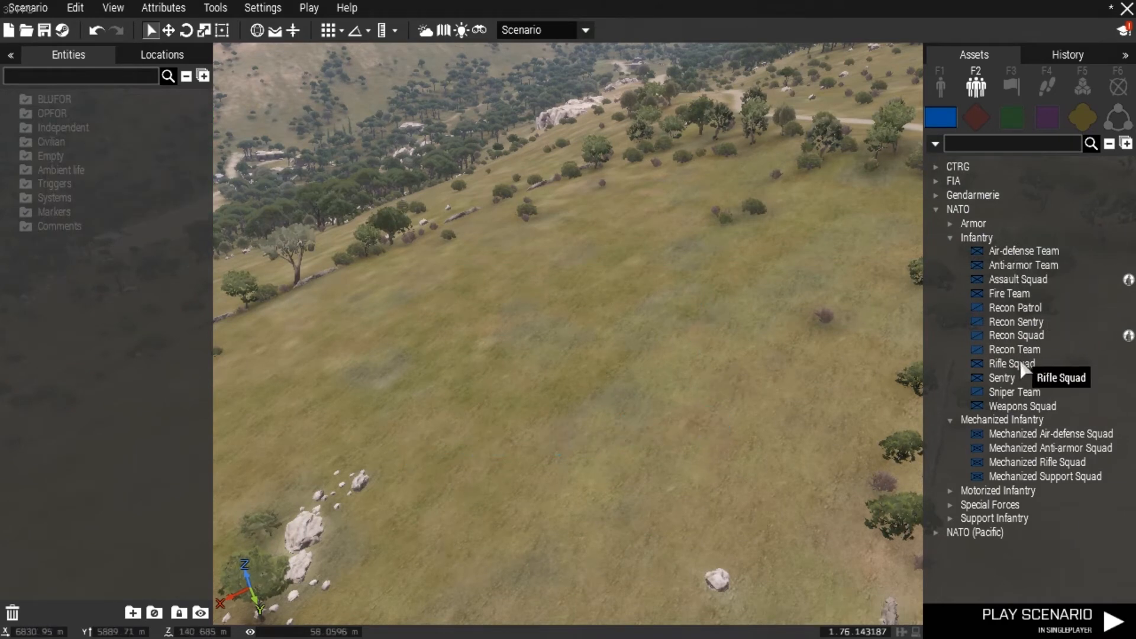
- Compare the Civilian entries under Compositions with those under Objects
right_drag(733, 336, 592, 299)
key(w)
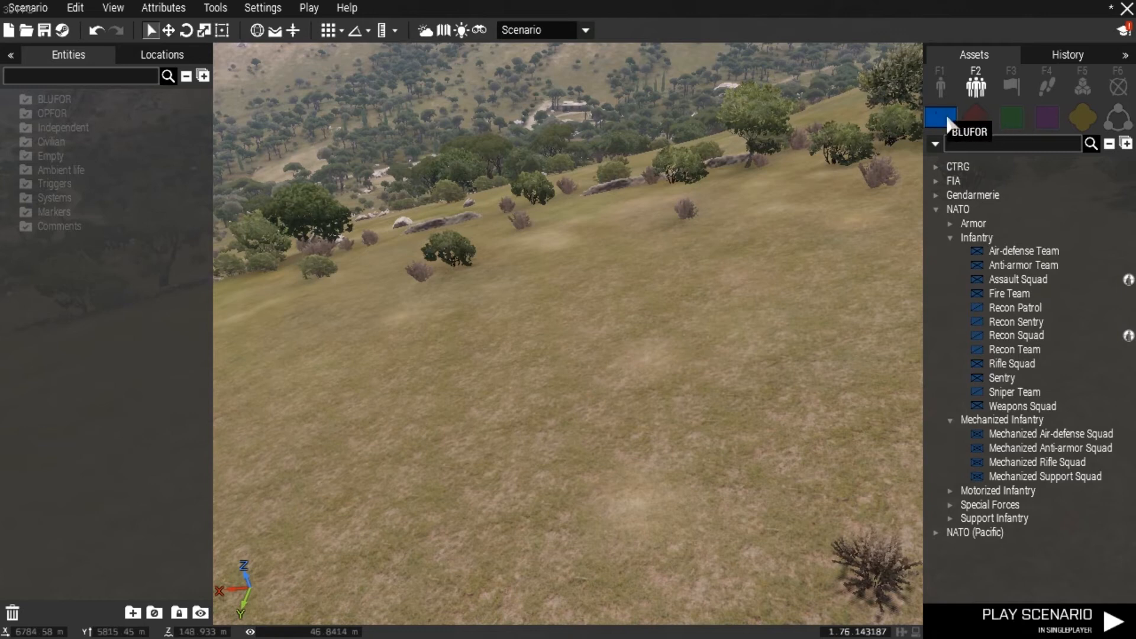
click(1049, 122)
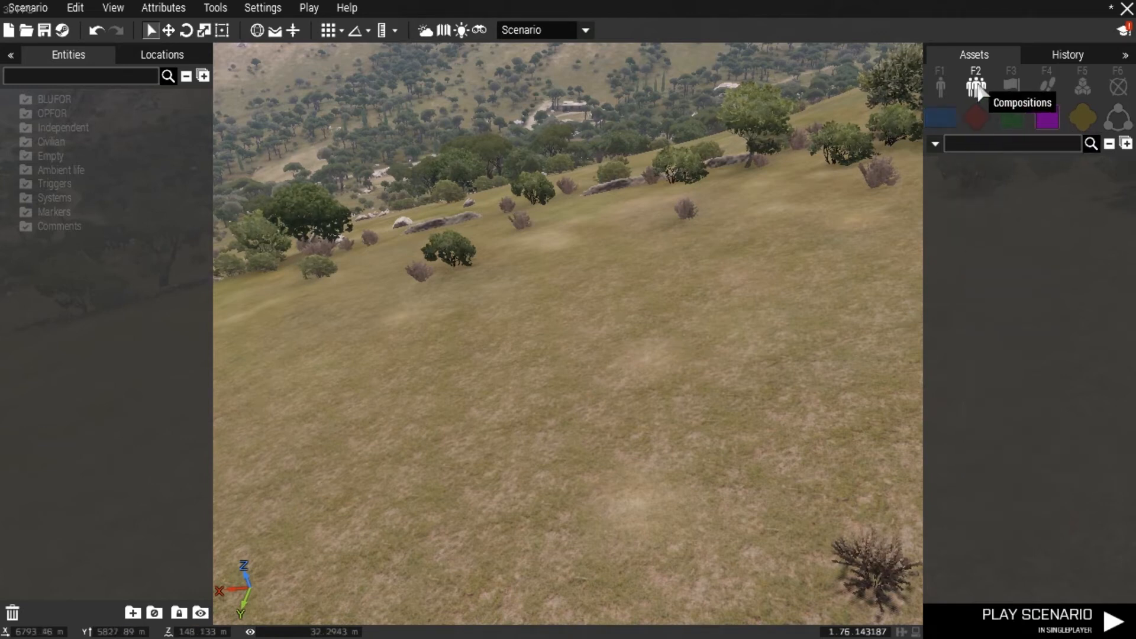
click(940, 87)
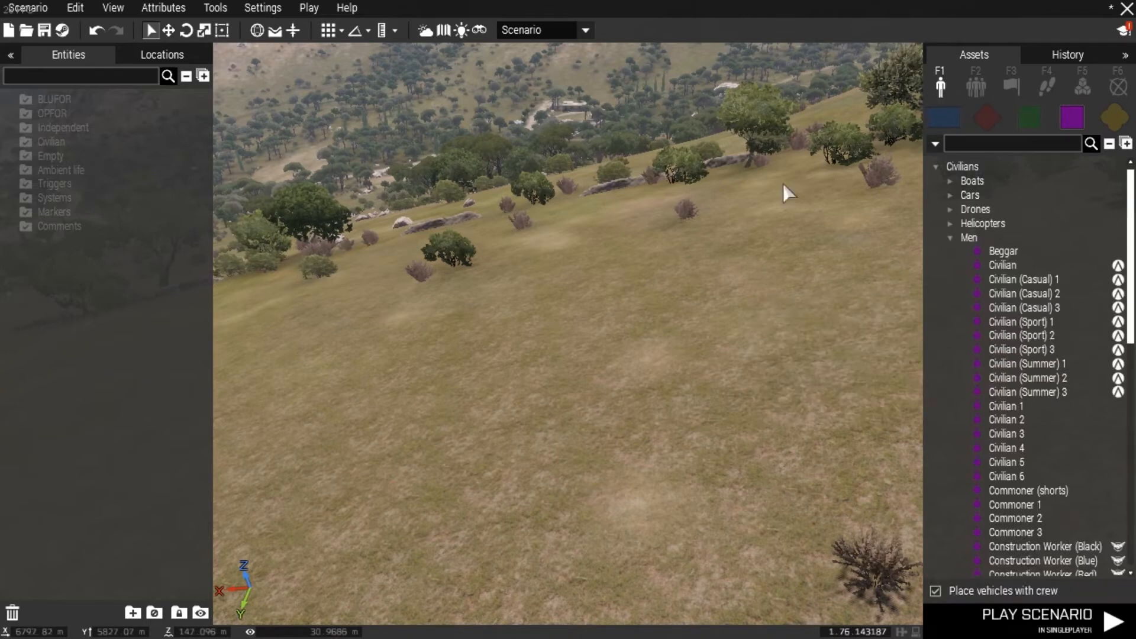
right_drag(740, 287, 489, 297)
- Examine the Equipment and Fences categories of the prop objects
click(1117, 121)
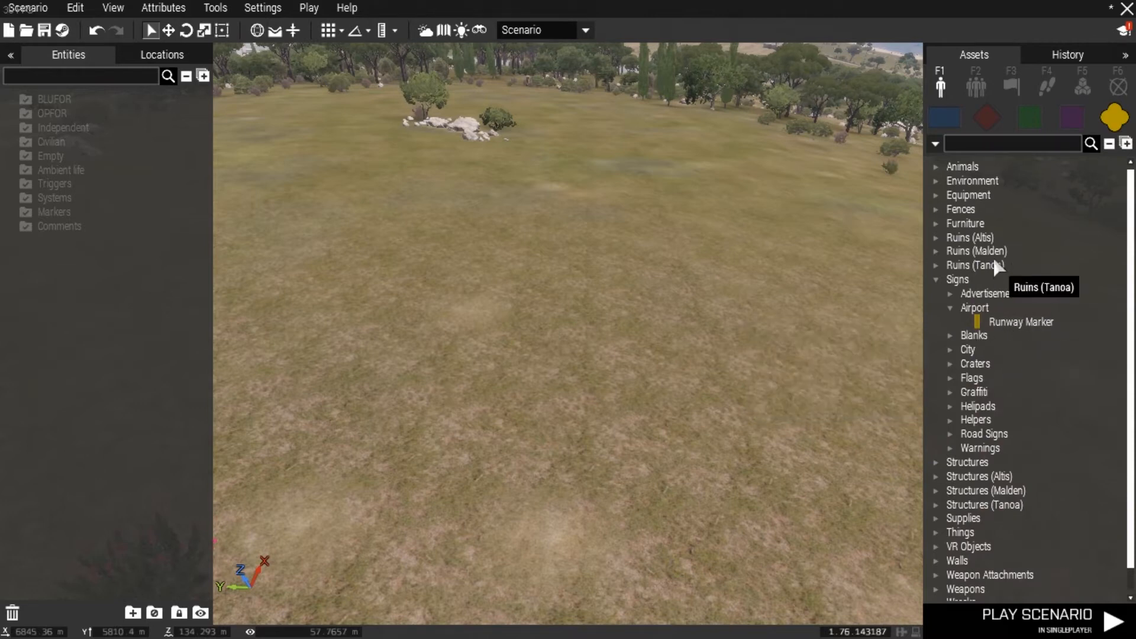
click(947, 199)
click(949, 197)
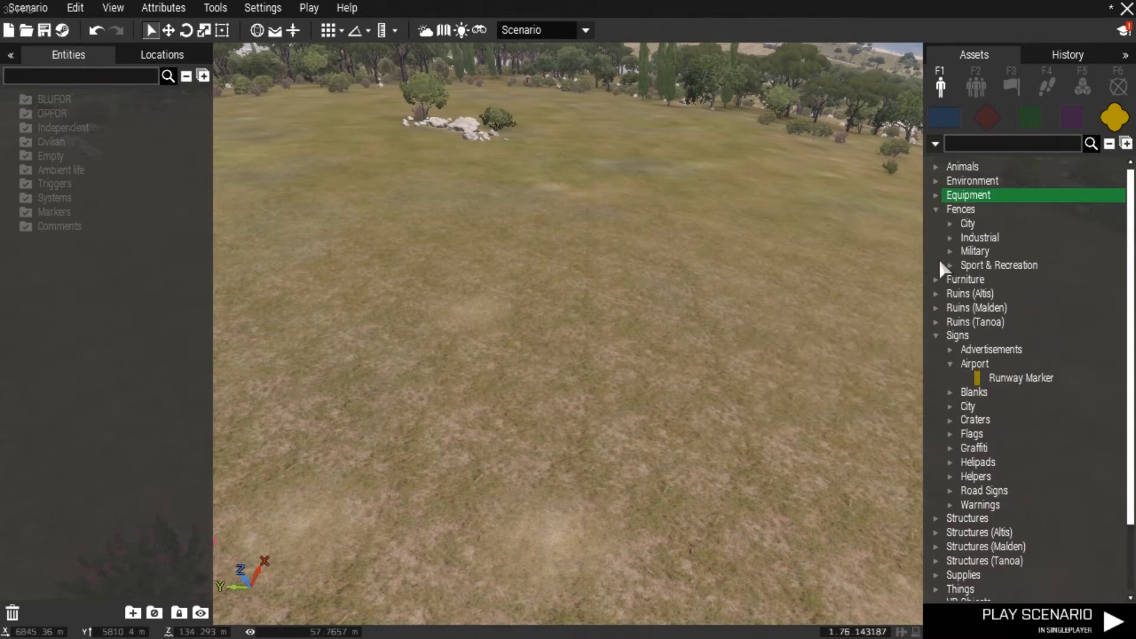
click(937, 196)
click(935, 209)
- Switch the props to compositions, expand the Civilian Check Points and place a Check Point (Large) on the open slope
click(976, 86)
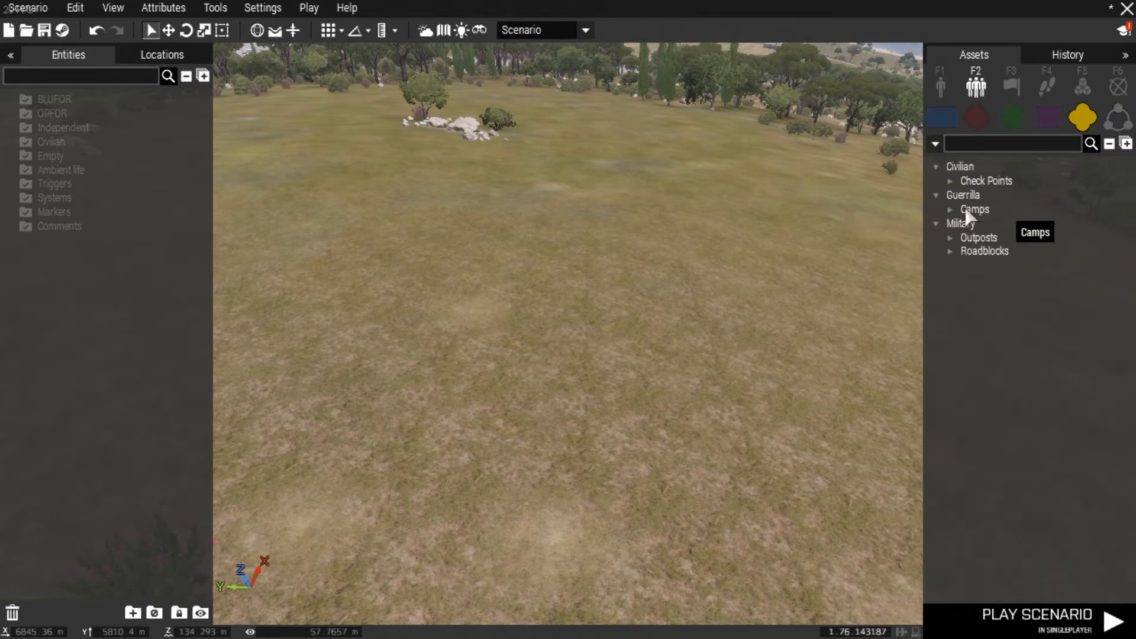
click(987, 181)
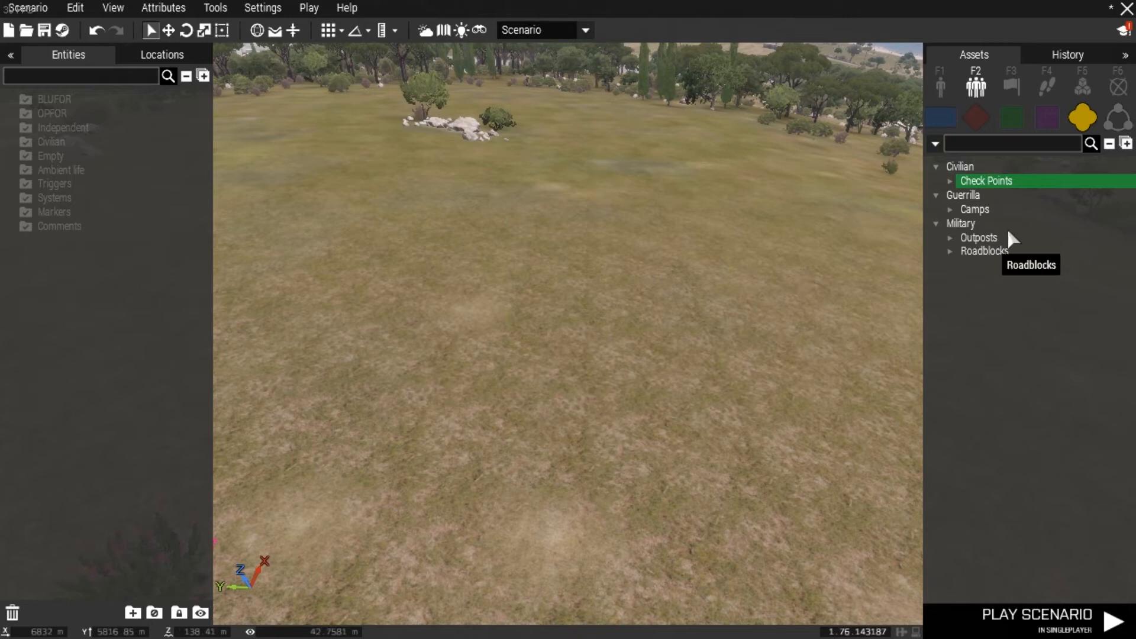
key(d)
right_drag(713, 214, 551, 194)
click(971, 210)
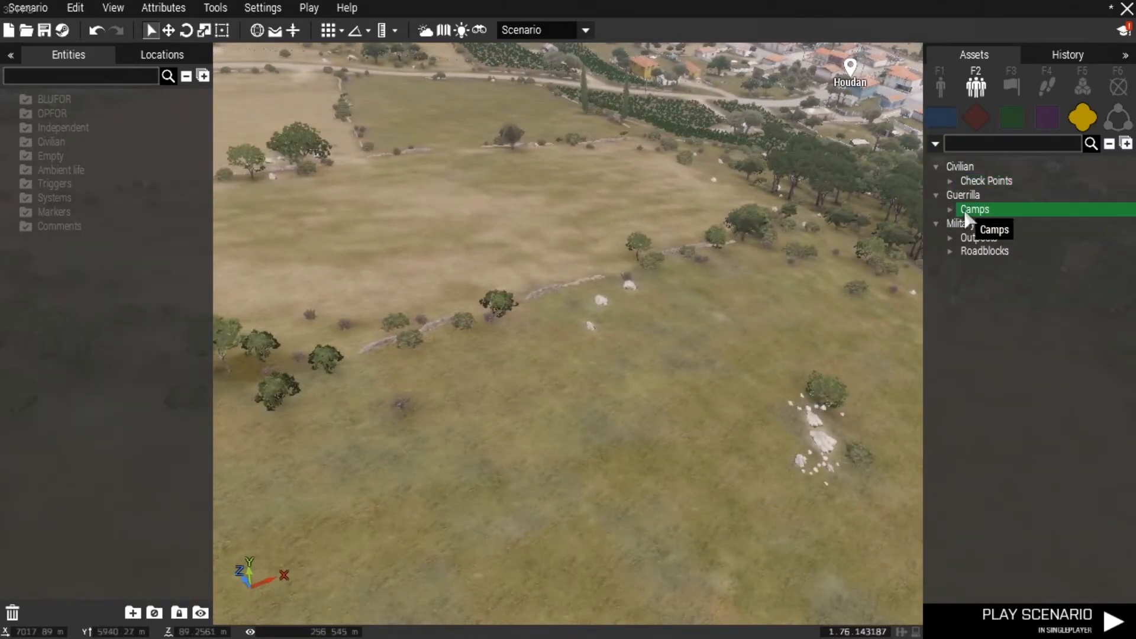
click(951, 181)
click(1023, 197)
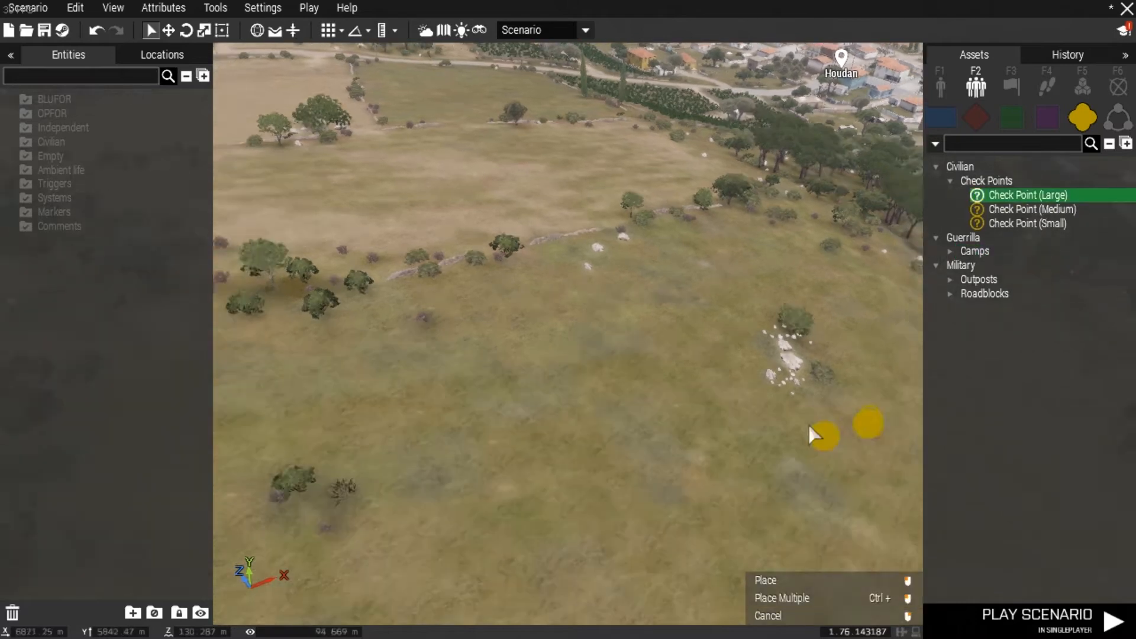
click(556, 379)
- Place a Check Point (Medium) composition in front of the large check point
right_drag(572, 430, 569, 402)
scroll(566, 396, up, 4)
key(w)
key(s)
key(s)
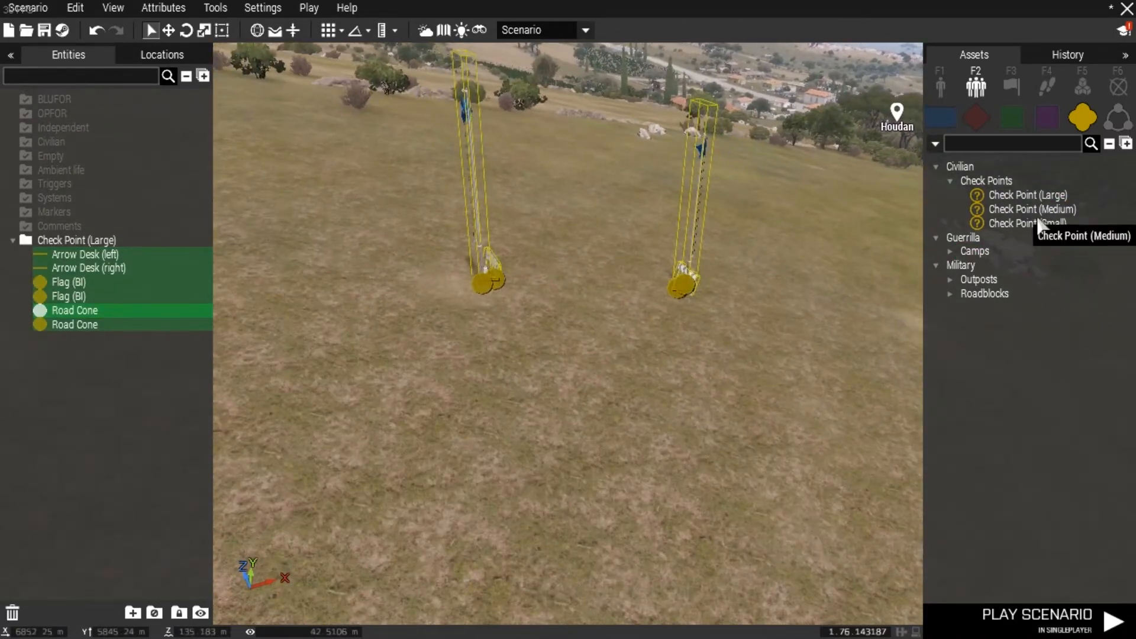
click(1033, 210)
click(638, 299)
- Place a Check Point (Small) composition in front of the medium check point
right_drag(737, 438, 751, 418)
key(w)
key(s)
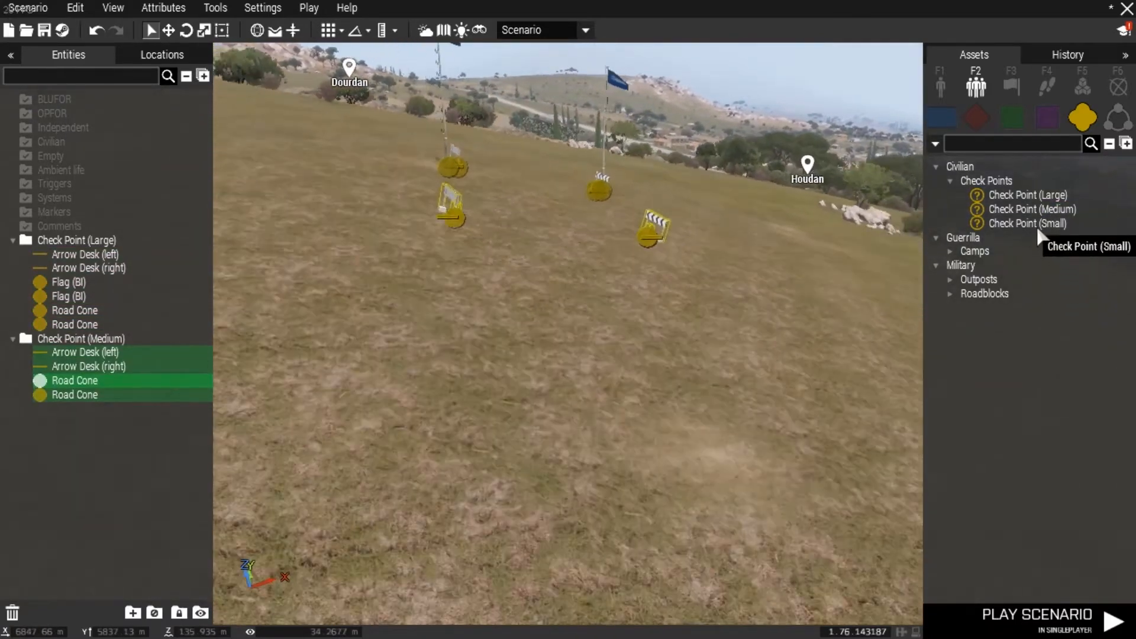
click(1032, 224)
click(666, 355)
- Select all objects of the three check points together and delete them from the scenario
scroll(705, 471, up, 3)
right_drag(705, 471, 702, 499)
scroll(700, 493, down, 3)
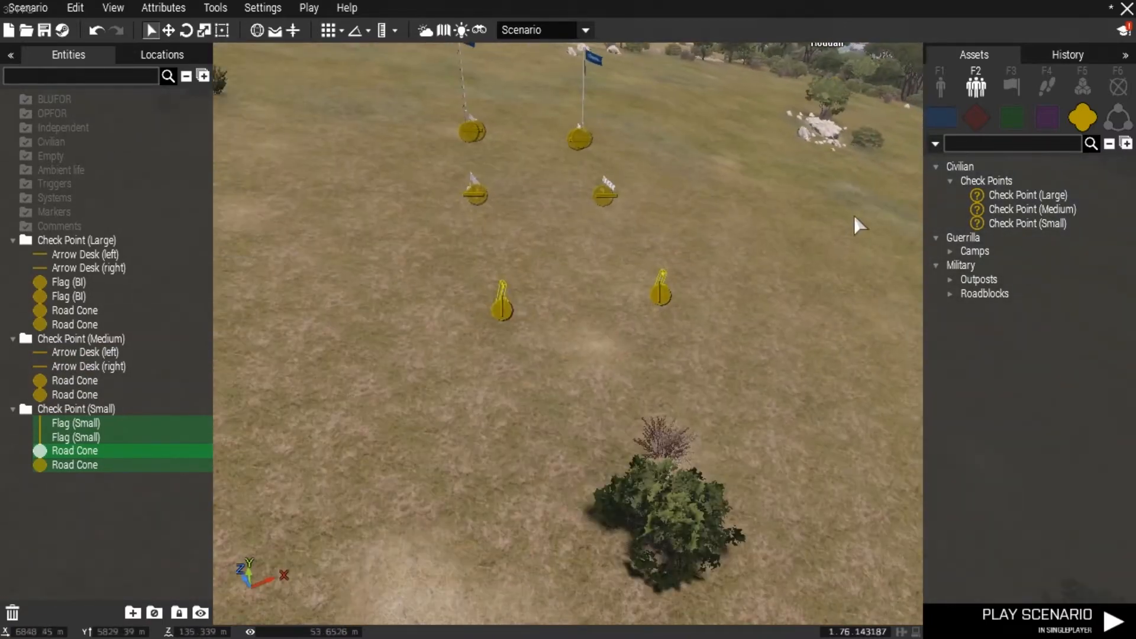
drag(743, 126, 353, 438)
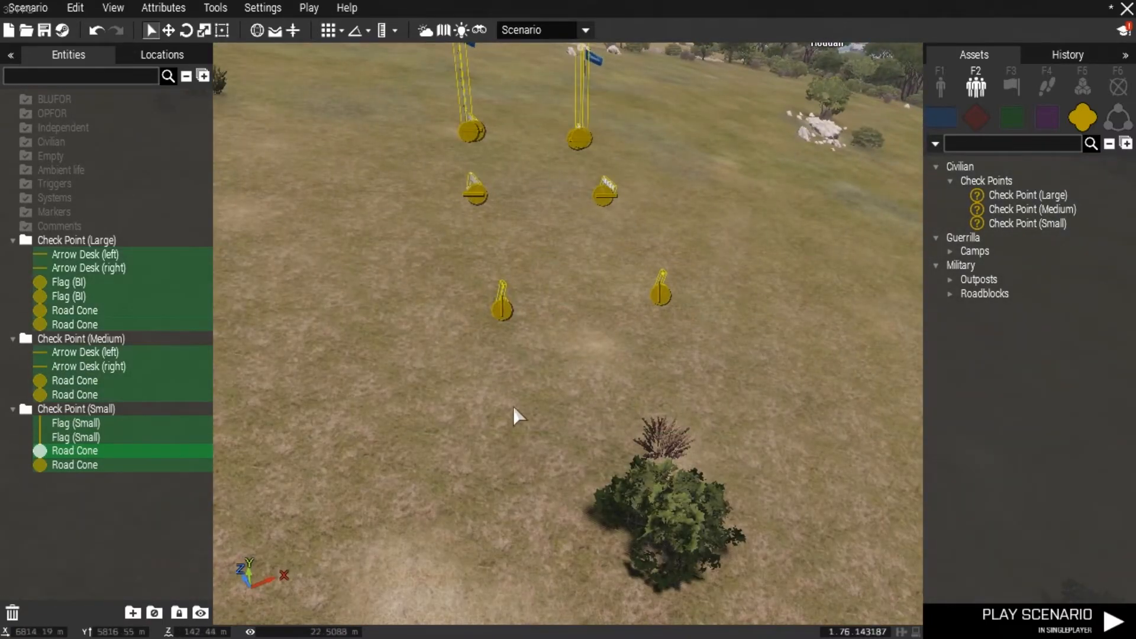
key(Delete)
- Expand the Guerrilla Camps and place the Camp Bear composition on the grassy slope
right_drag(773, 272, 713, 239)
click(947, 251)
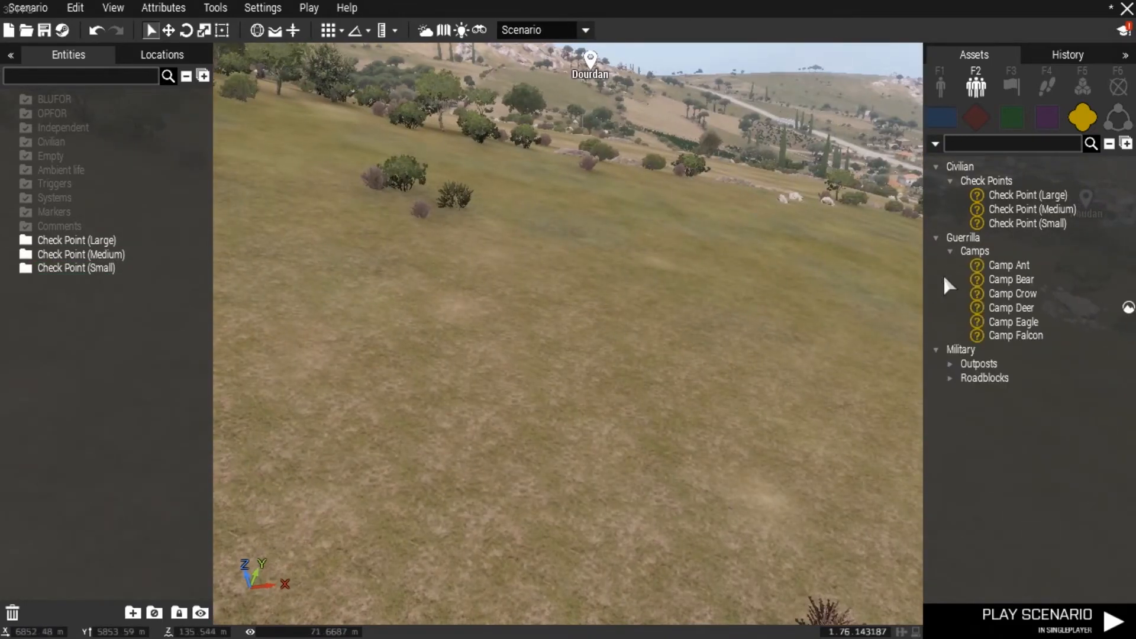
click(1012, 279)
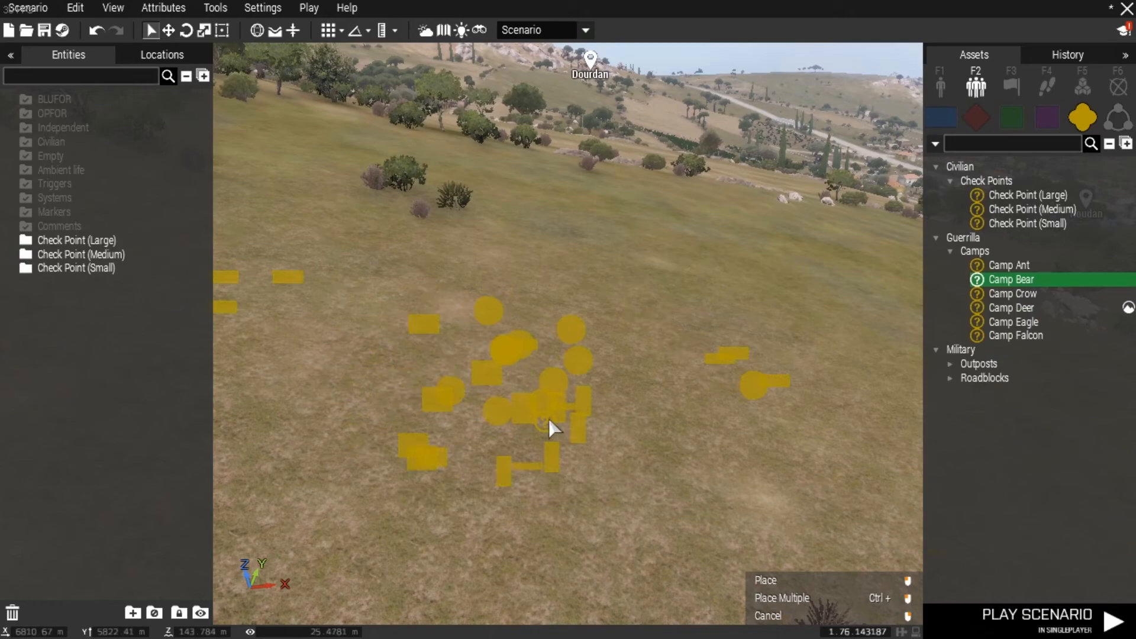
click(548, 417)
- Inspect the placed Camp Bear from close up and from several sides
scroll(615, 453, up, 5)
key(w)
right_drag(627, 441, 165, 396)
key(w)
key(w)
scroll(104, 390, down, 5)
right_drag(278, 414, 429, 449)
key(w)
key(s)
key(w)
- Select every object of Camp Bear and delete the camp from the scenario
drag(893, 226, 368, 626)
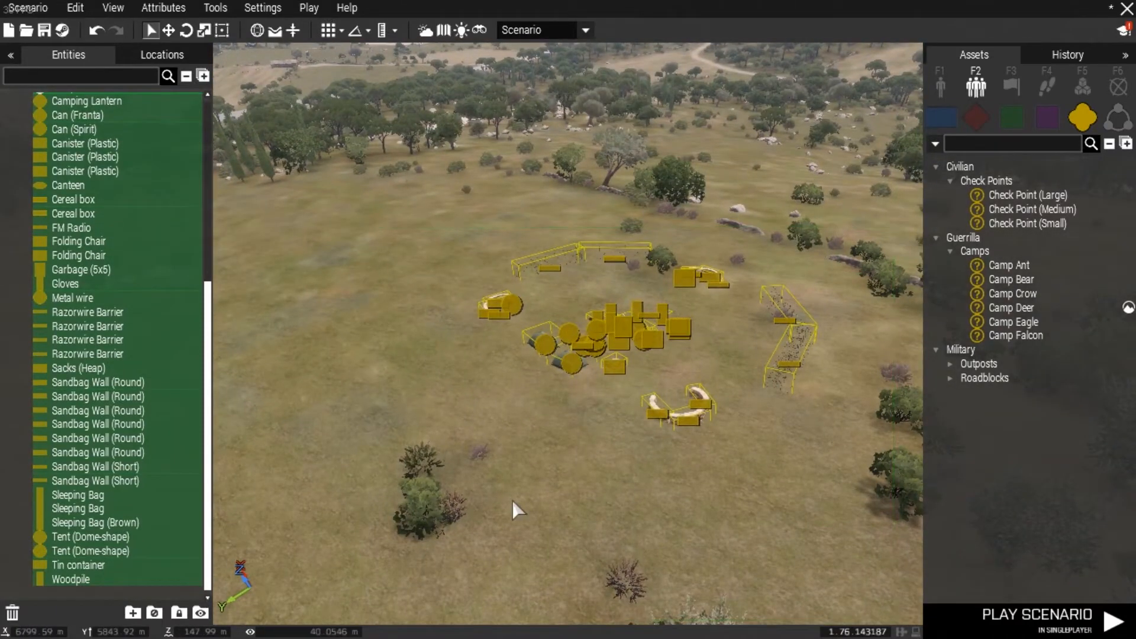
key(Delete)
right_drag(632, 435, 311, 388)
key(w)
key(q)
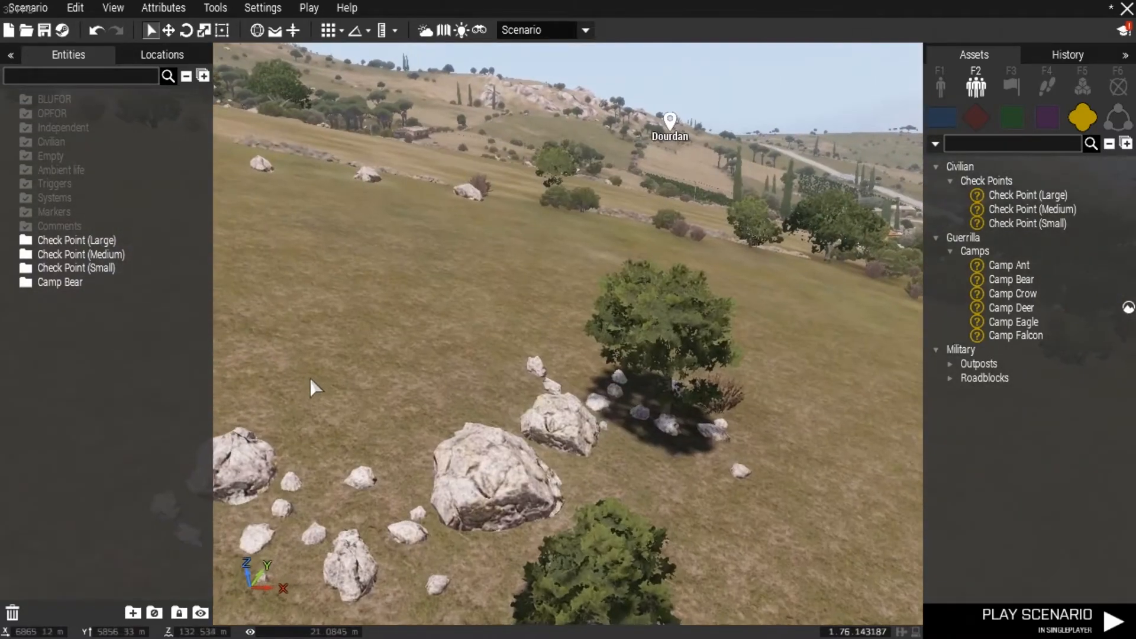
key(s)
key(z)
key(q)
key(a)
mouse_move(310, 378)
right_down()
mouse_move(364, 389)
mouse_move(343, 393)
right_up()
key(d)
key(w)
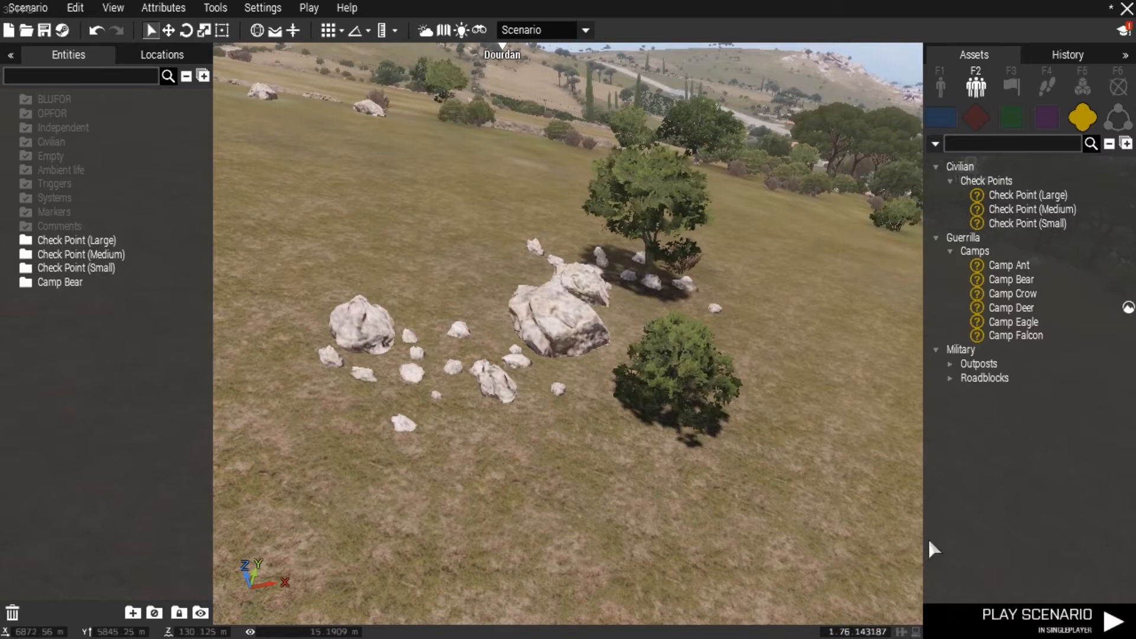
- Hide the editor interface, look around the terrain without it, and show the interface again
key(BackSpace)
key(d)
right_drag(762, 531, 72, 534)
key(w)
key(BackSpace)
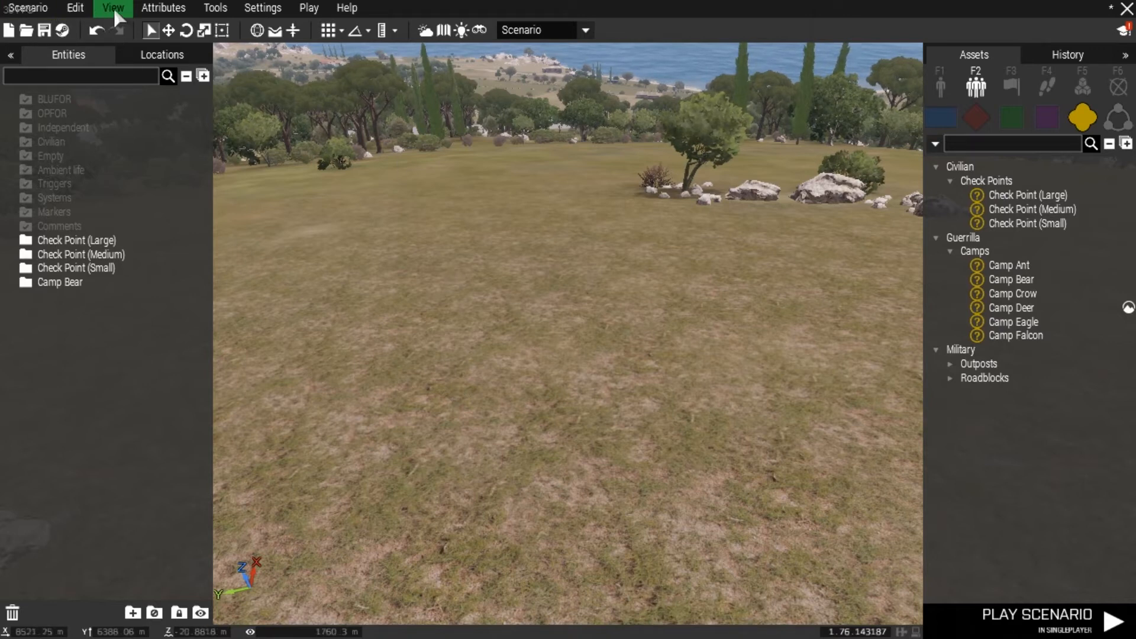
- Examine the available scenario file, editing and view commands, including the transformation widget and interface options
click(31, 10)
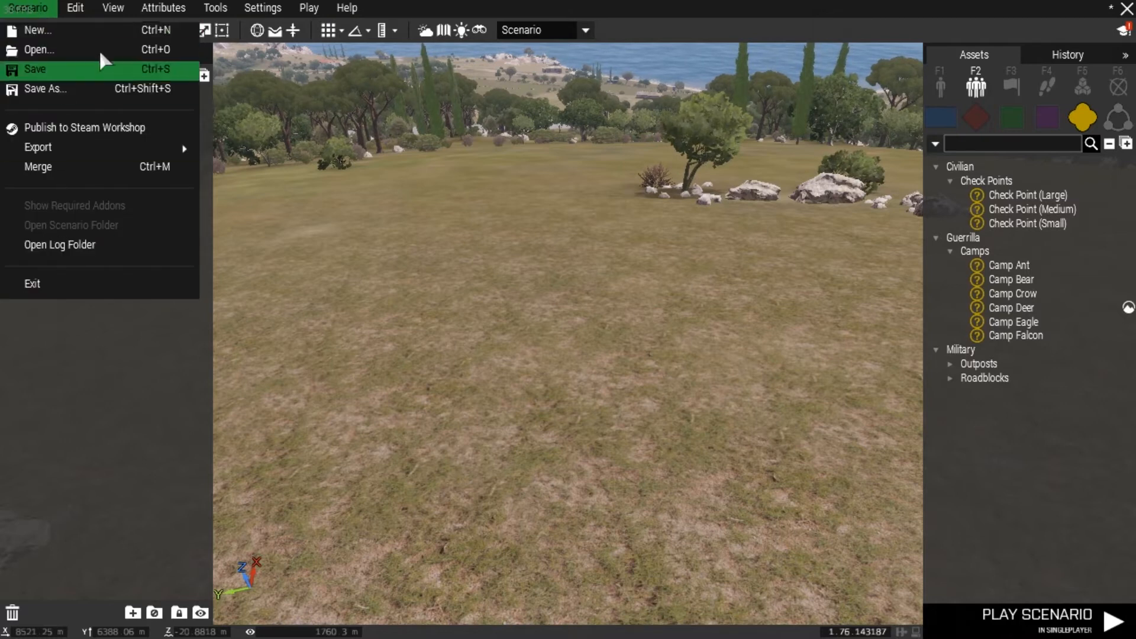
click(72, 3)
click(72, 3)
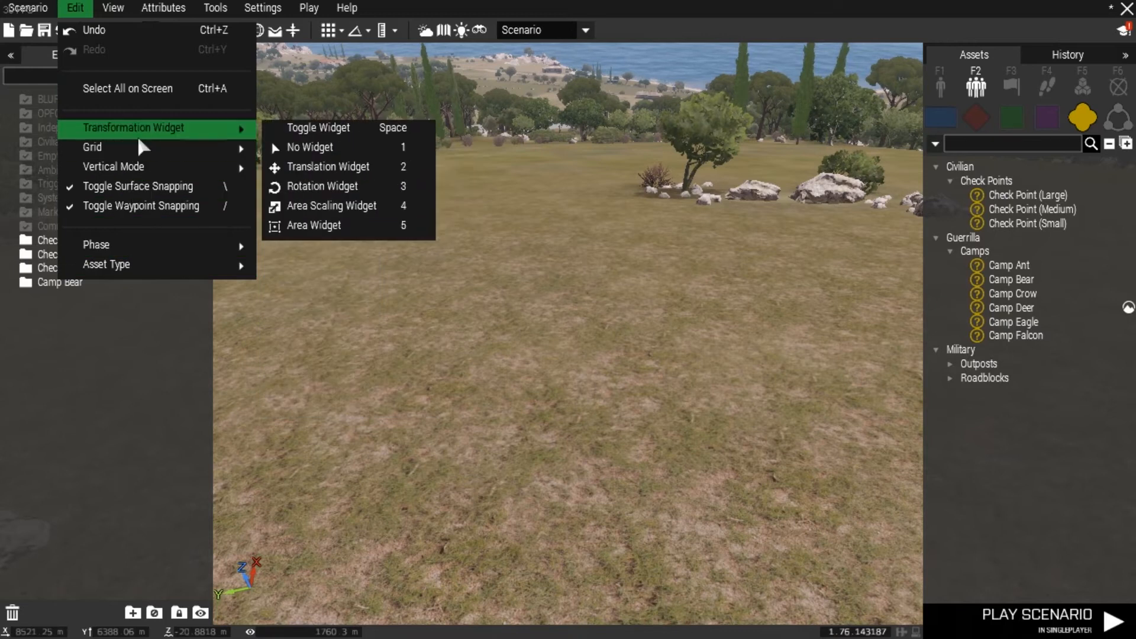
click(121, 4)
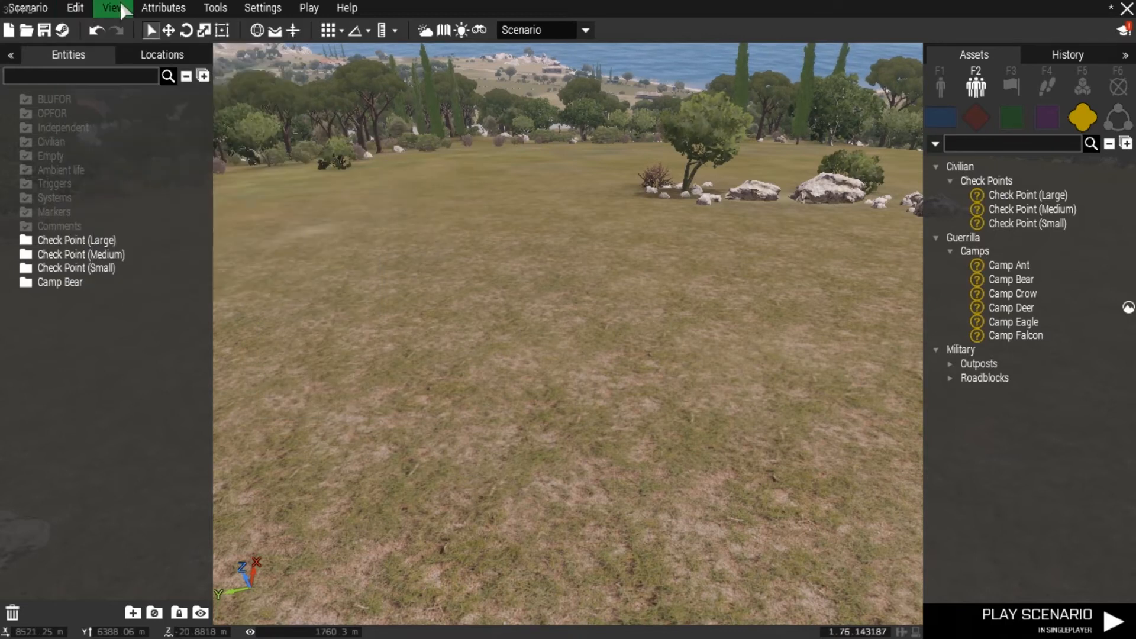
click(122, 10)
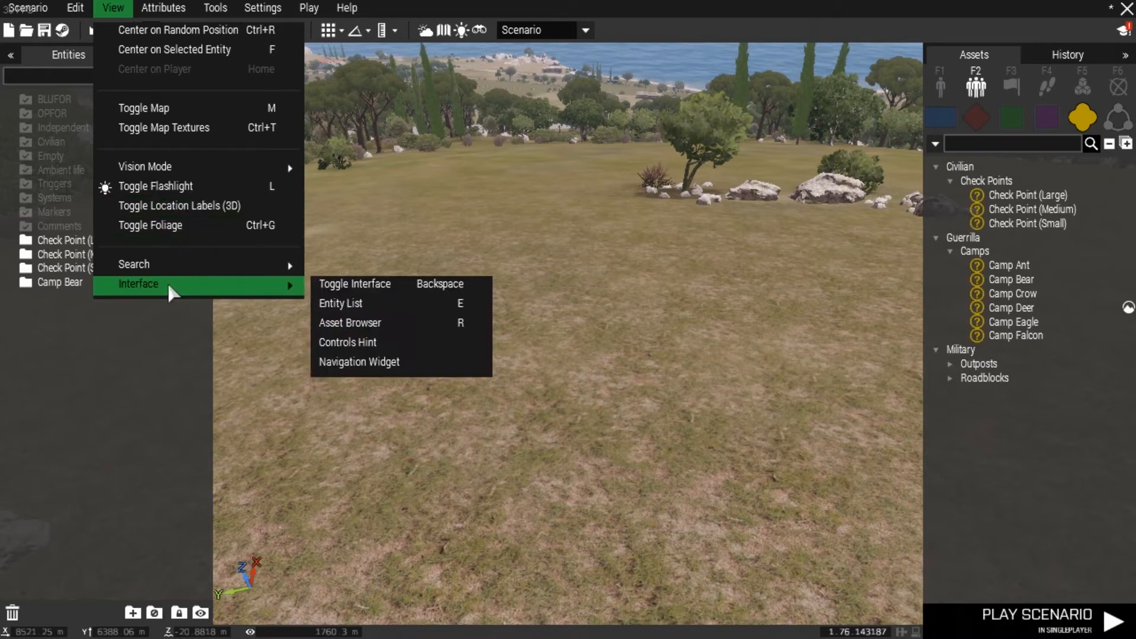
click(113, 9)
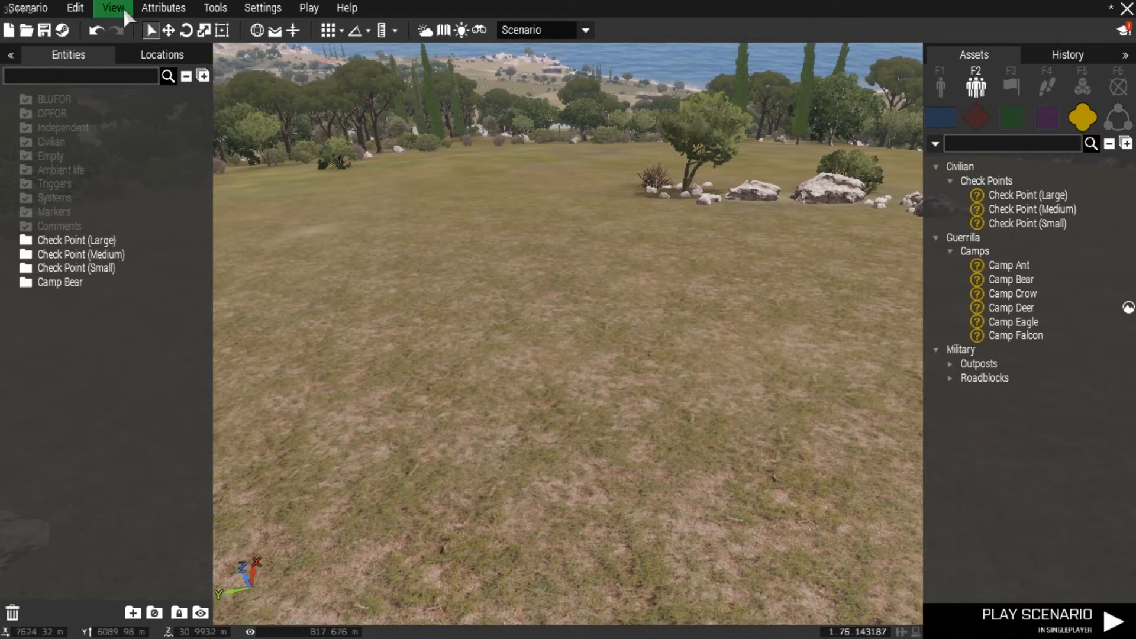
- Examine the available attribute, tool, settings, play and help commands
click(163, 8)
click(163, 8)
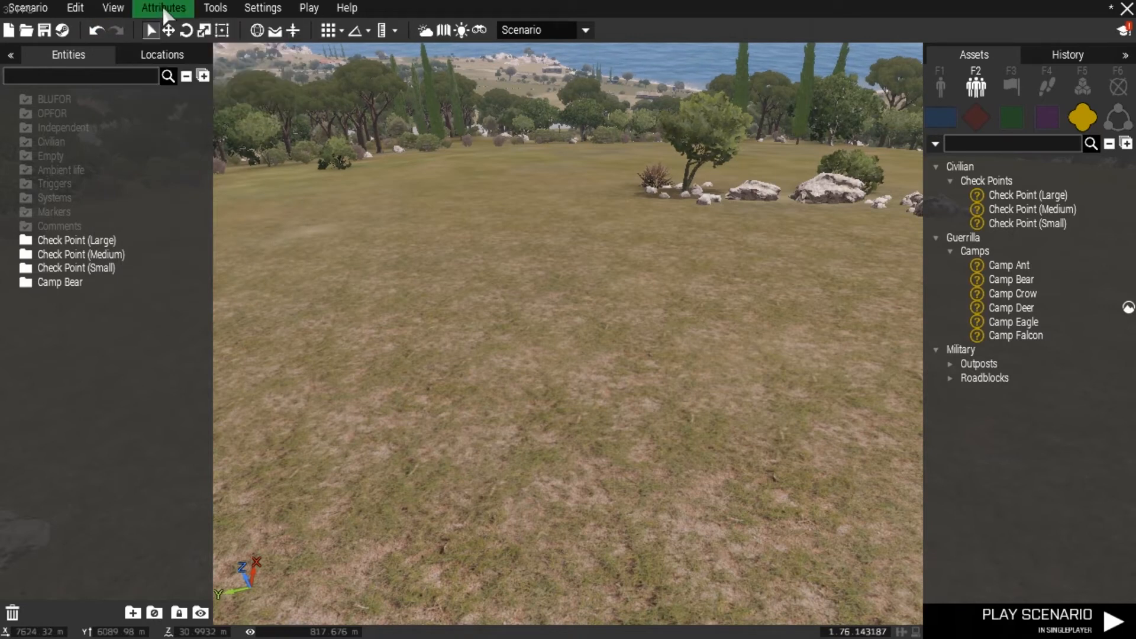
click(215, 9)
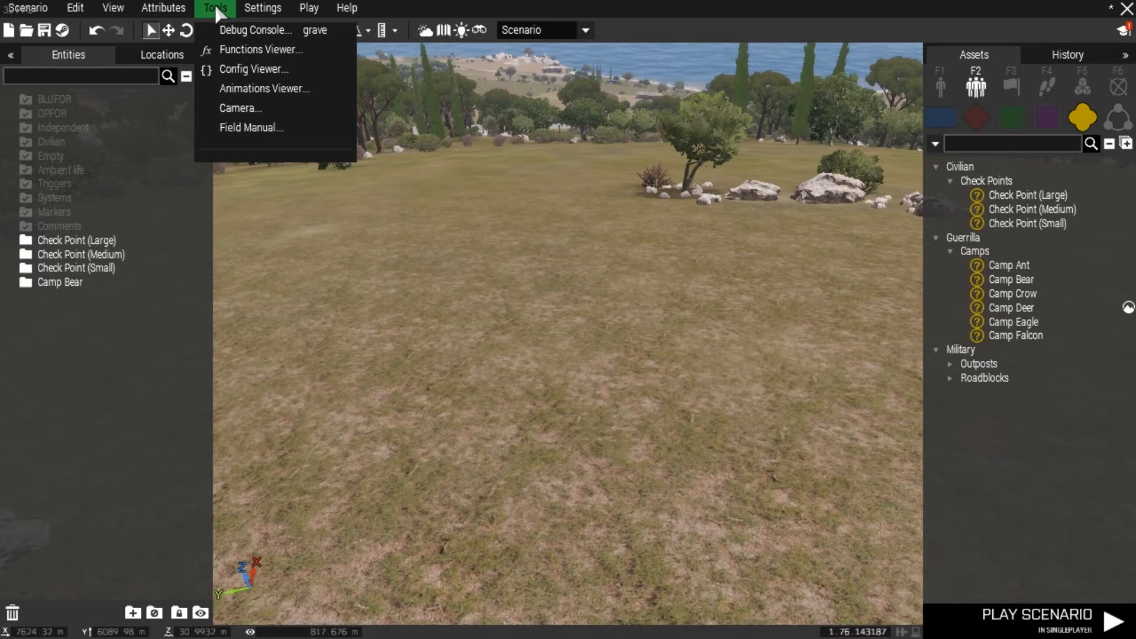
click(215, 8)
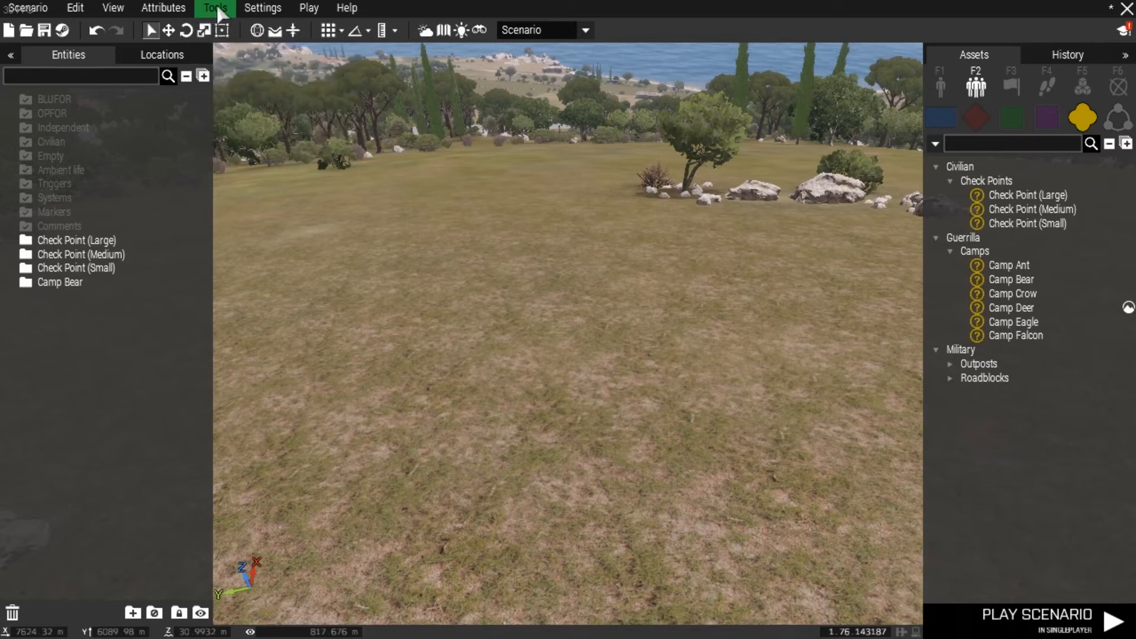
click(270, 14)
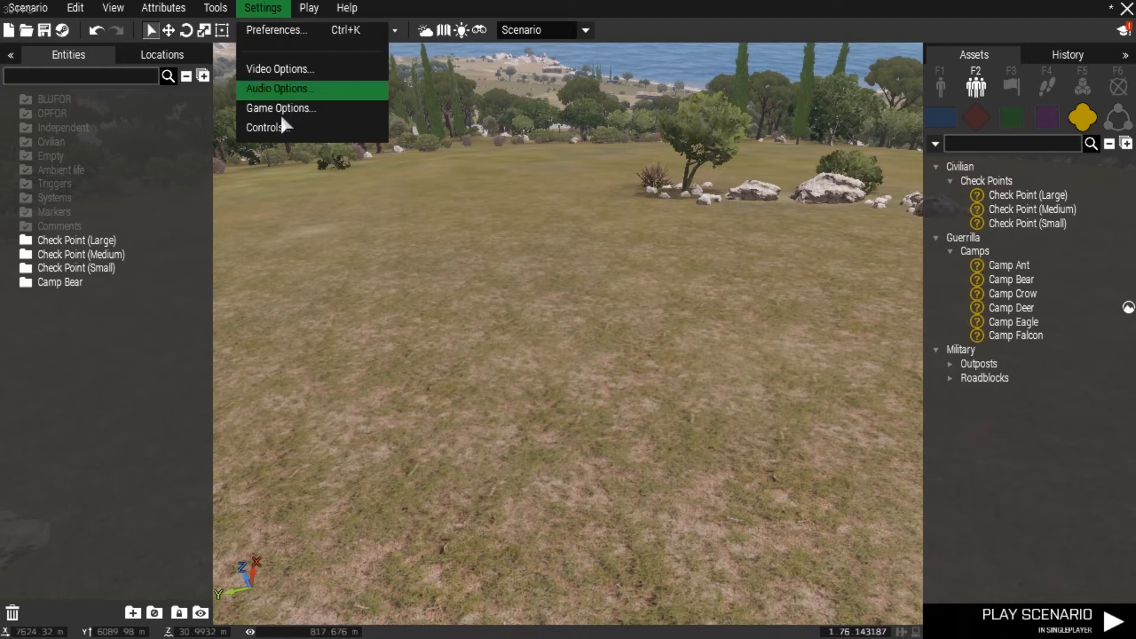
click(266, 13)
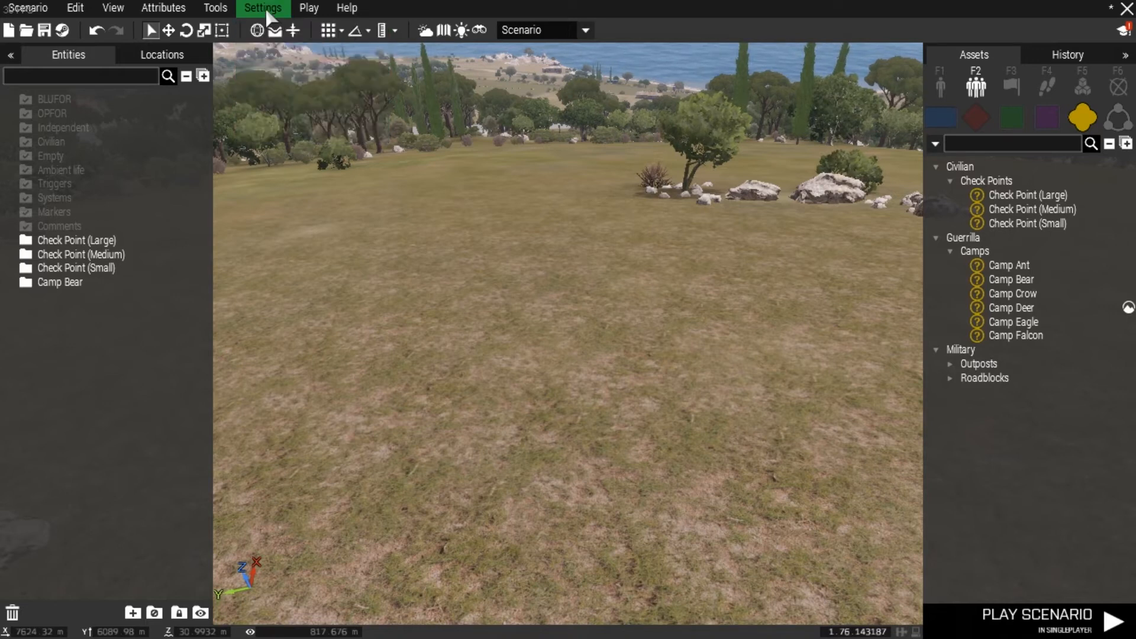
click(307, 6)
click(347, 8)
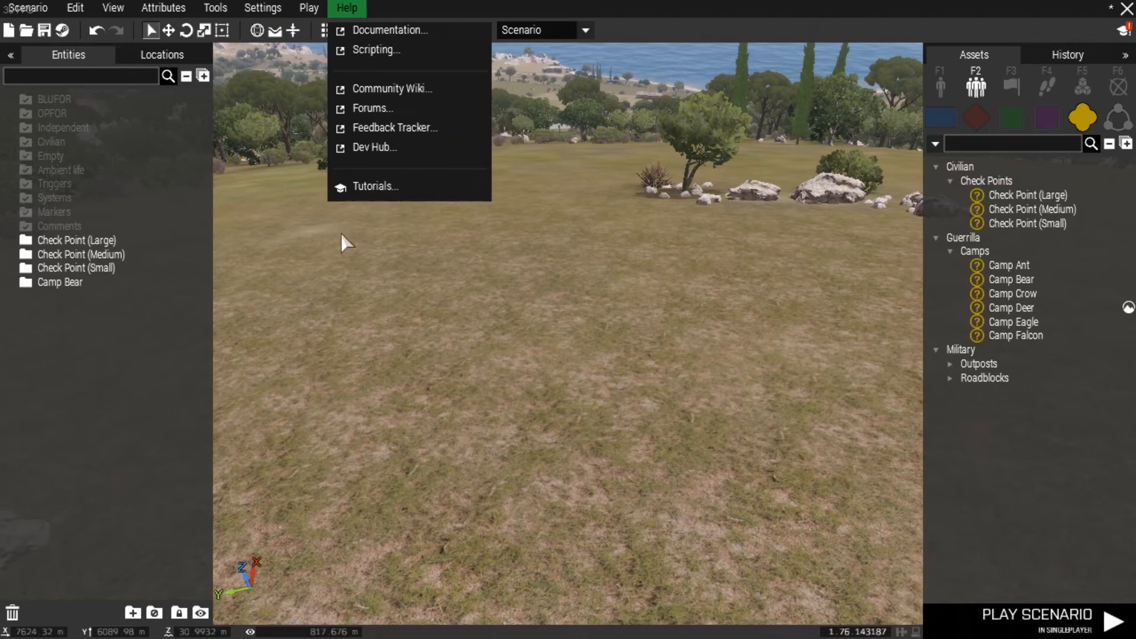
click(539, 407)
- Fly the camera from the grassy slope to the main road through the town of Houdan
right_drag(542, 406, 508, 357)
key(z)
key(w)
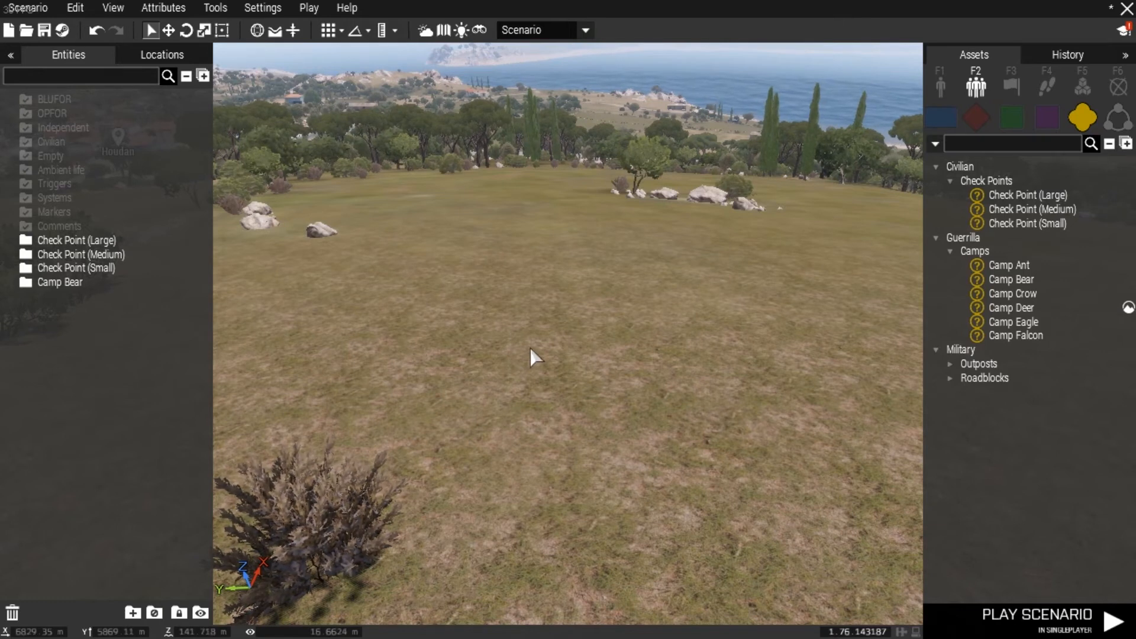
key(w)
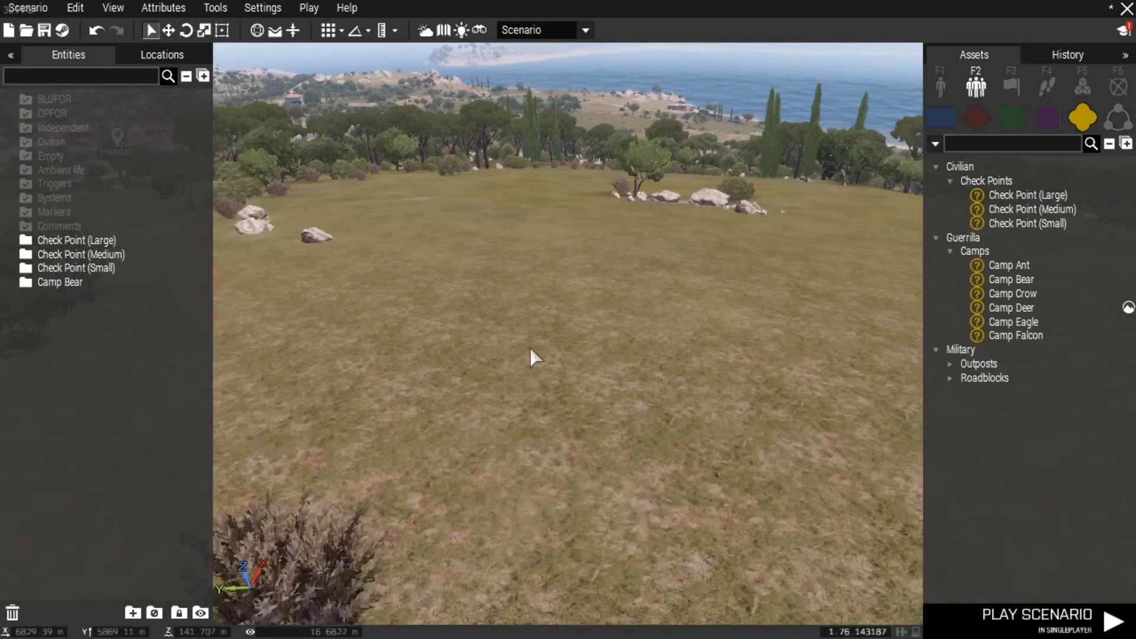
key(q)
right_drag(530, 346, 94, 319)
key(w)
key(w)
key(w)
key(z)
key(q)
key(w)
key(w)
key(q)
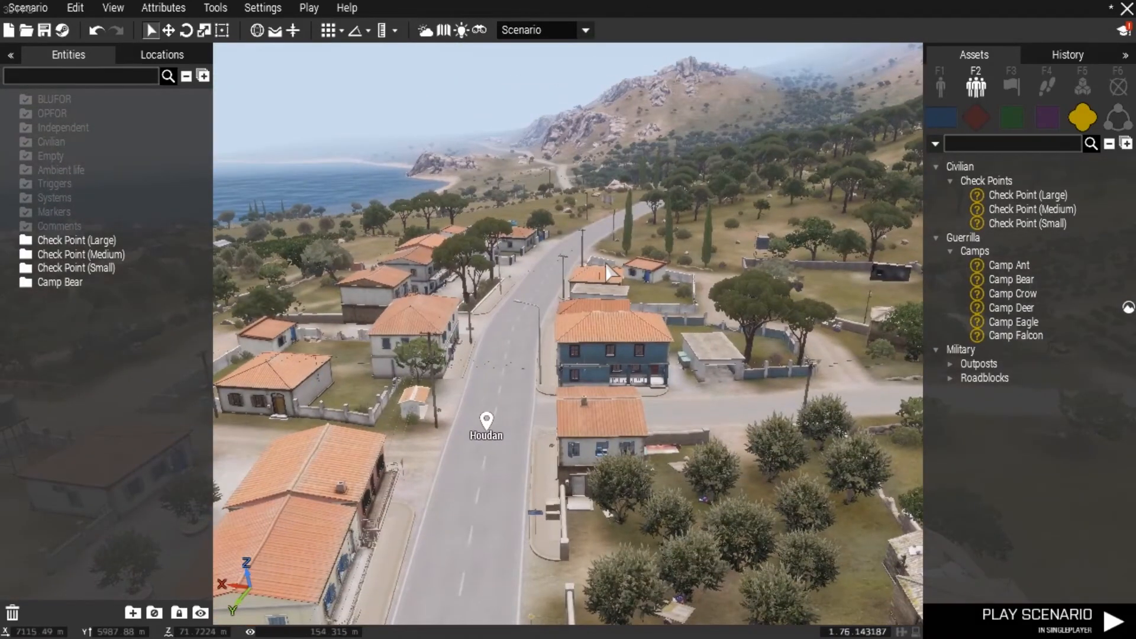